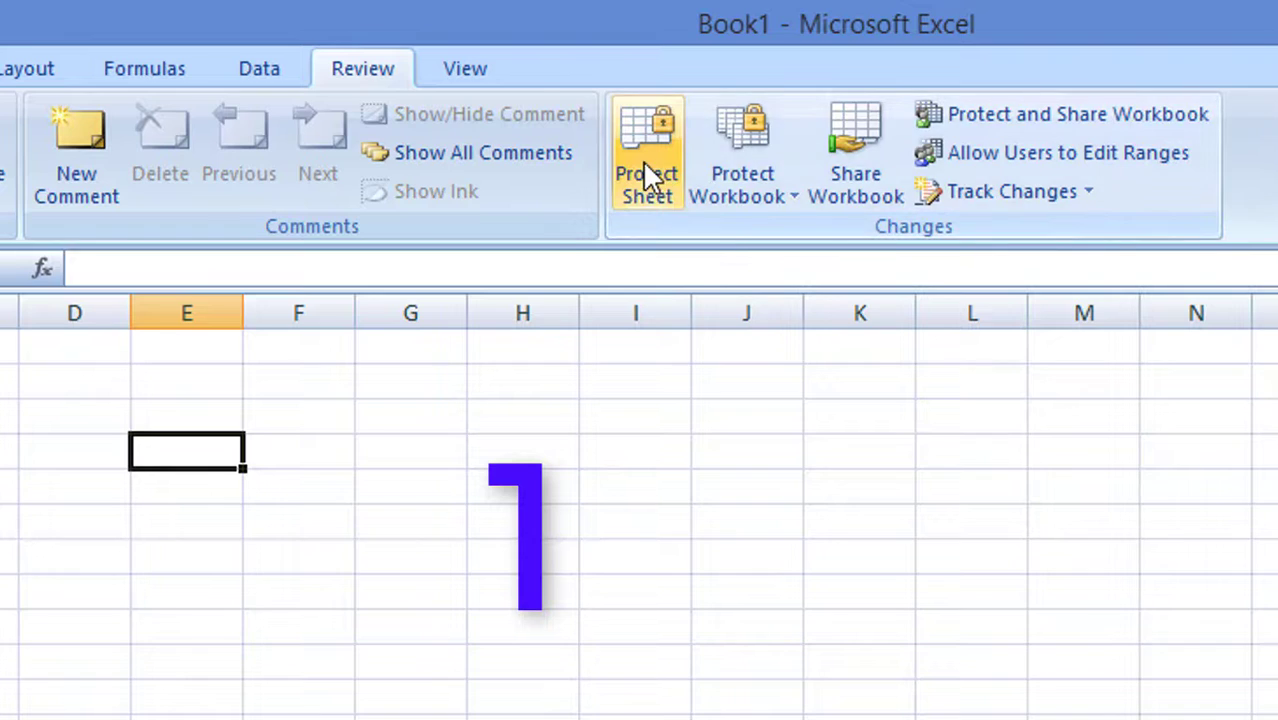
Protect Sheet1 with a password, entering it twice to confirm, then select a cell to test
{"action": "left_click", "coordinate": [642, 162]}
{"action": "left_click", "coordinate": [824, 436]}
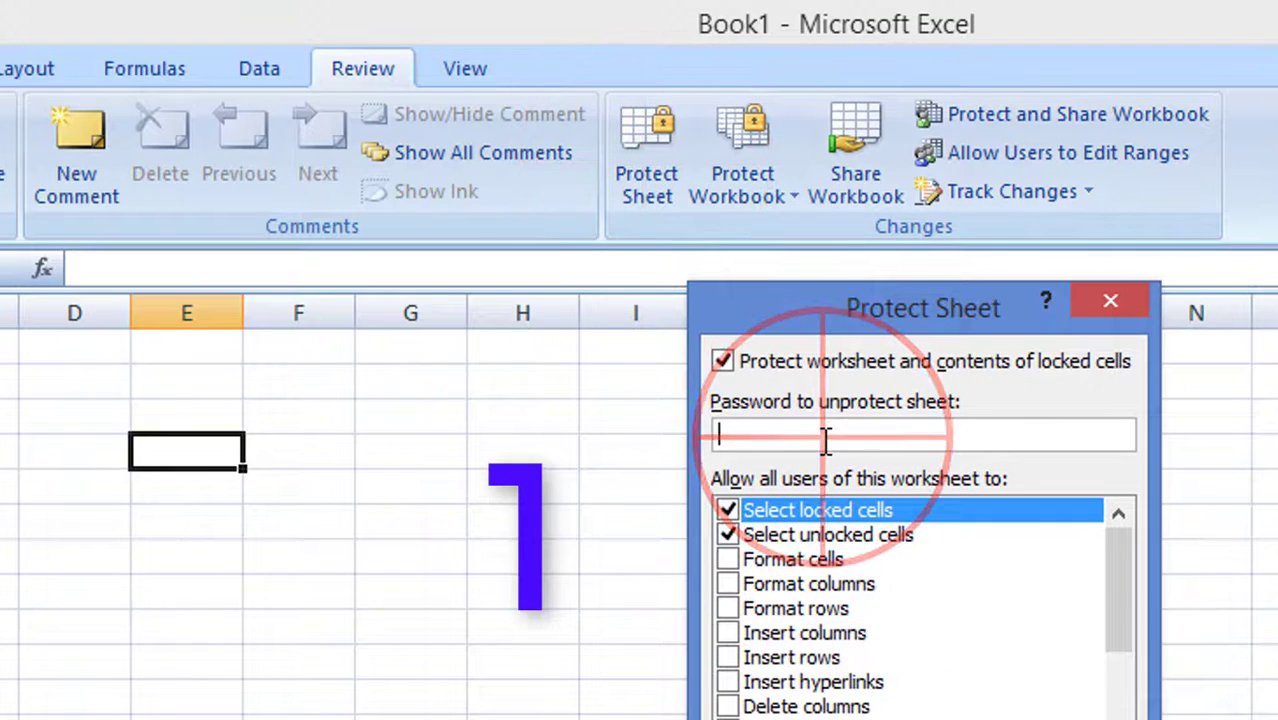
{"action": "type", "text": "••"}
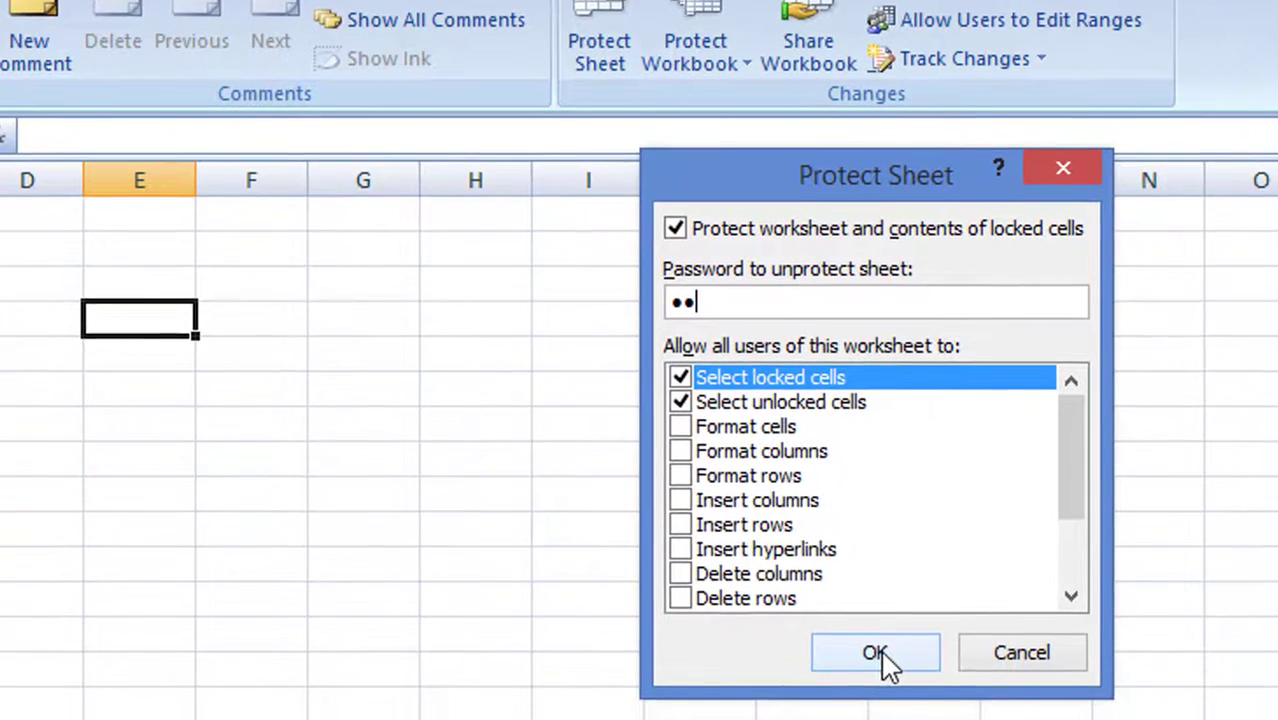
{"action": "left_click", "coordinate": [898, 712]}
{"action": "type", "text": "••"}
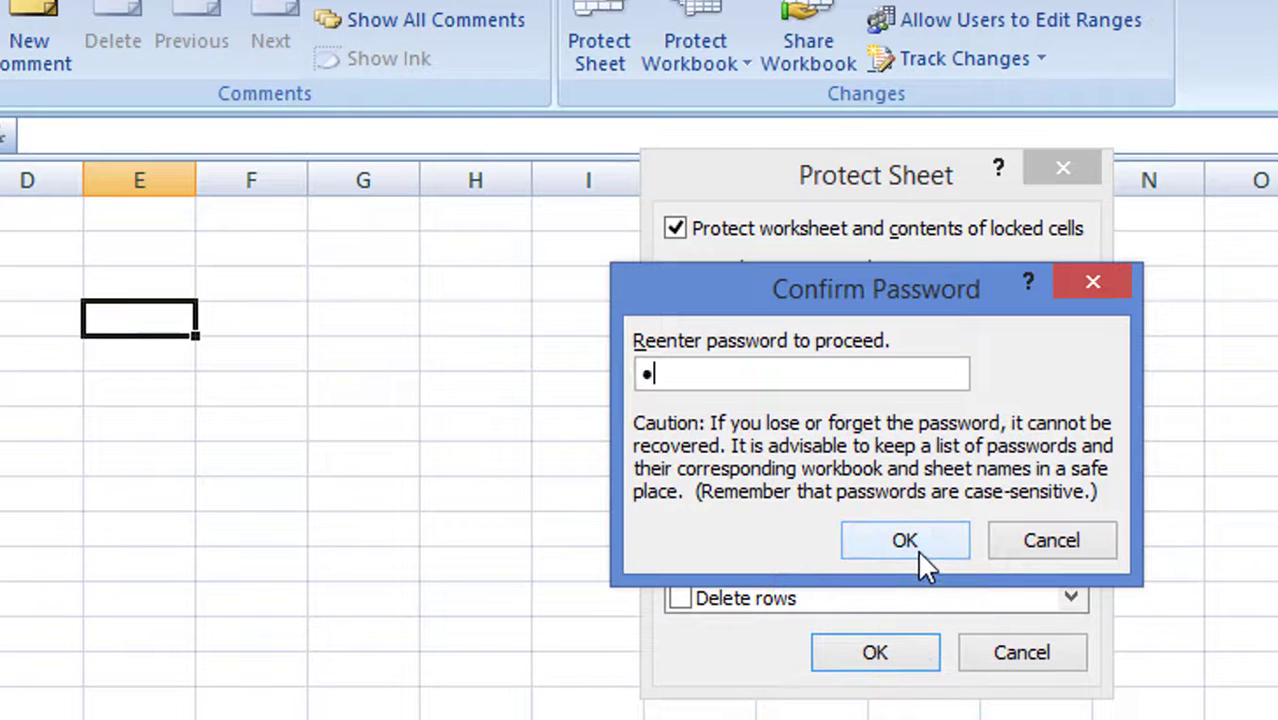
{"action": "left_click", "coordinate": [910, 540]}
{"action": "left_click", "coordinate": [322, 395]}
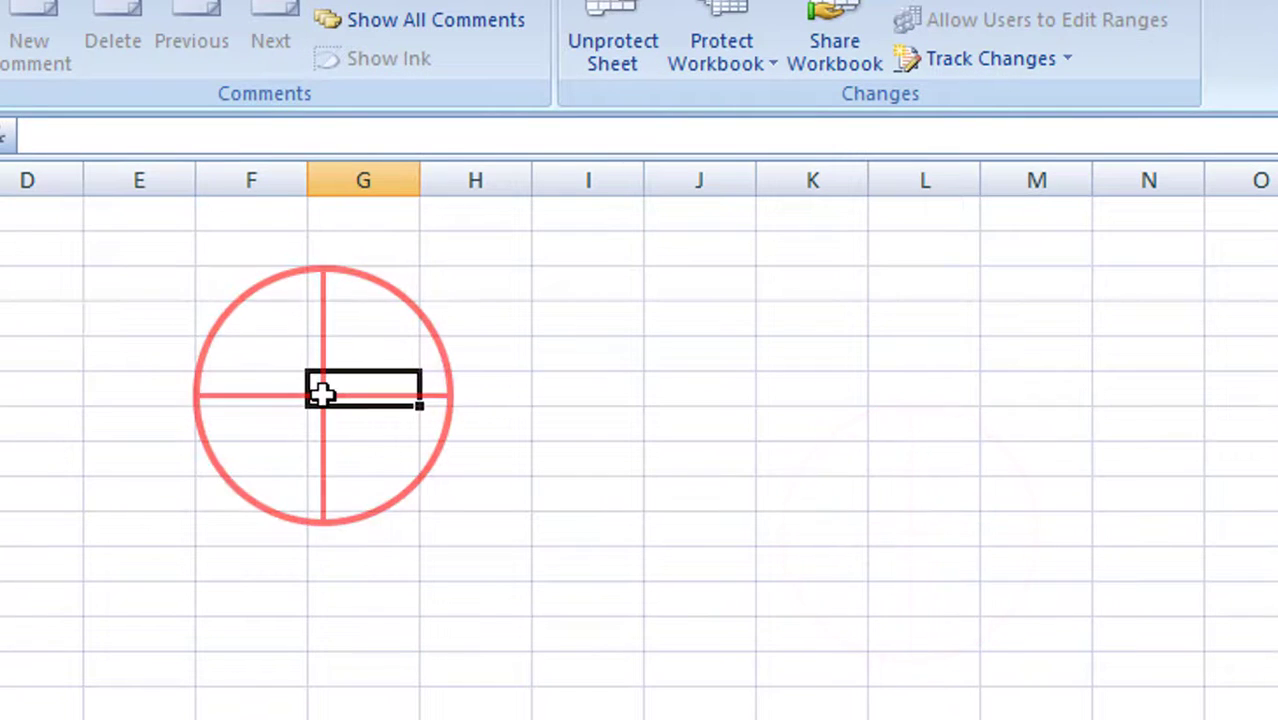
Type 'a' into several column G and J cells, dismiss each read-only warning, then call up Unprotect Sheet
{"action": "key", "text": "a"}
{"action": "key", "text": "Return"}
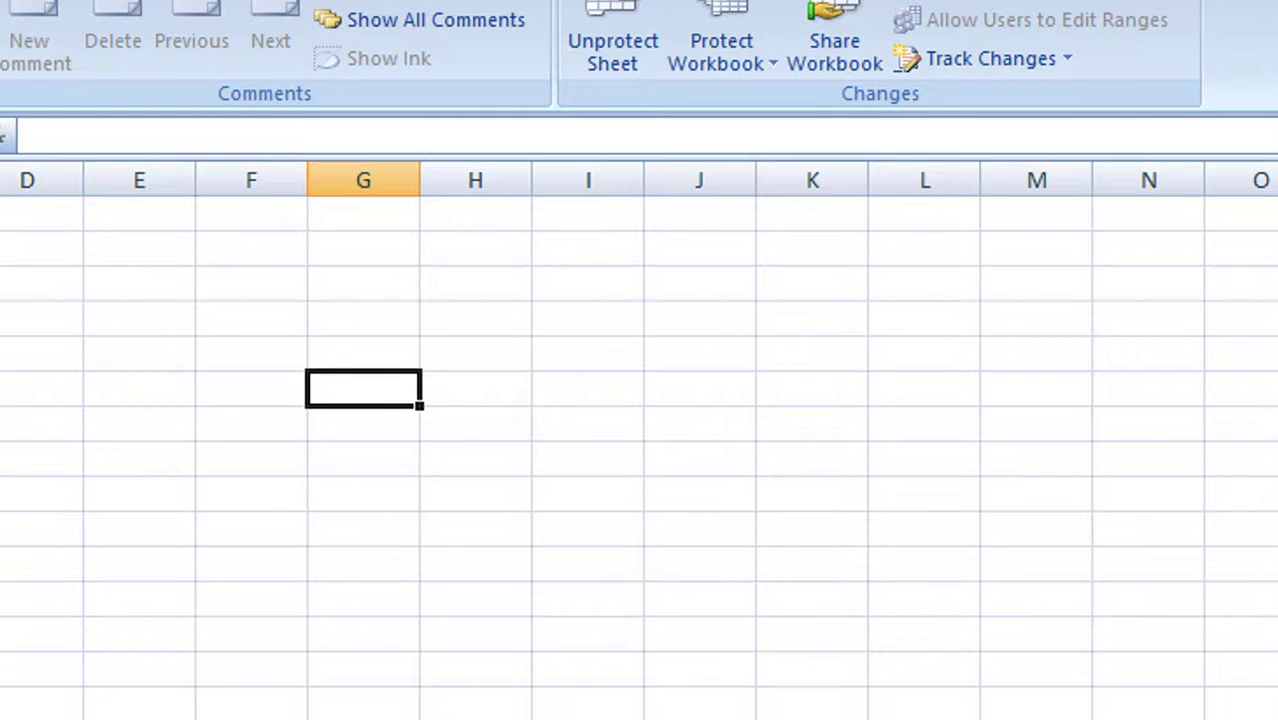
{"action": "left_click", "coordinate": [363, 424]}
{"action": "key", "text": "Down"}
{"action": "key", "text": "Down"}
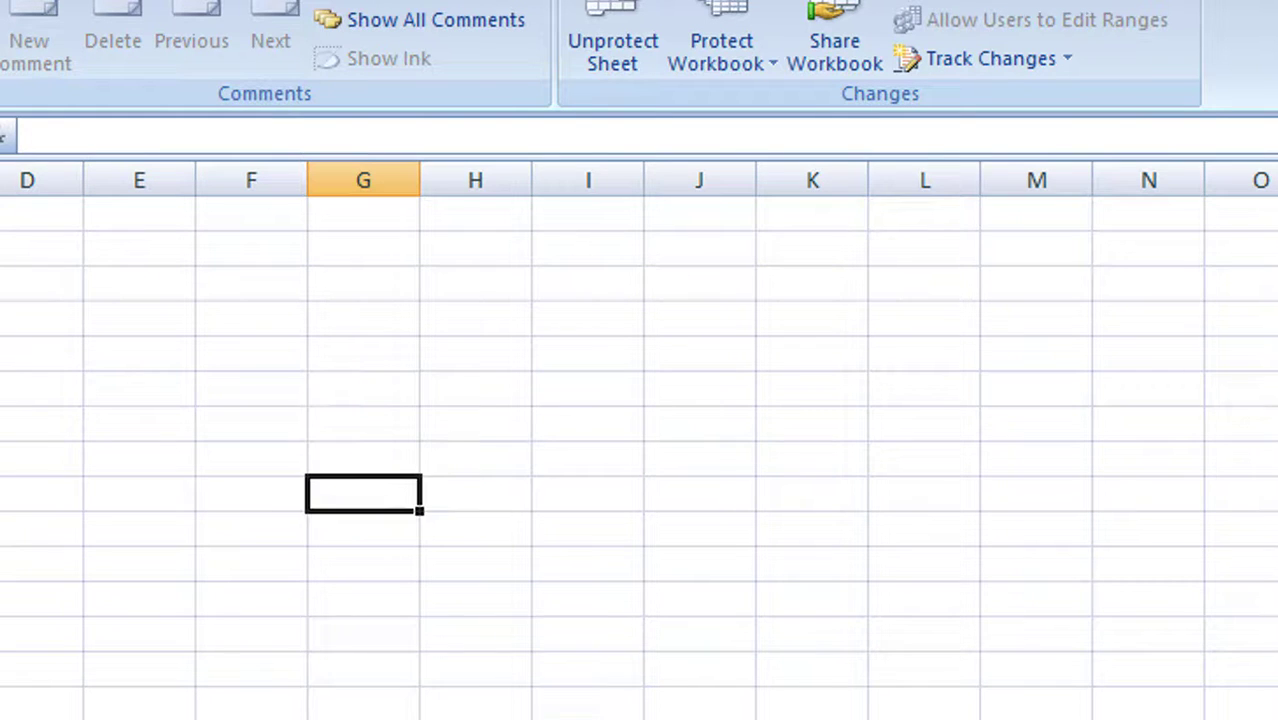
{"action": "type", "text": "a"}
{"action": "key", "text": "Return"}
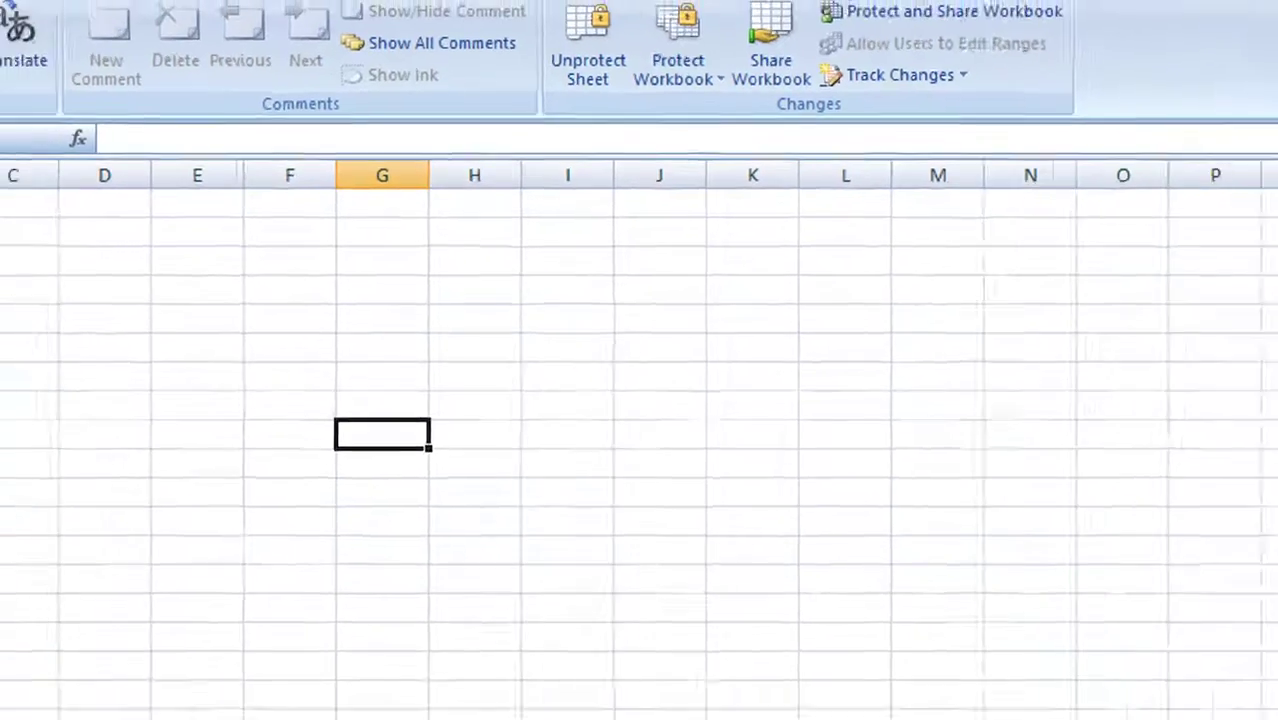
{"action": "key", "text": "Right"}
{"action": "key", "text": "Right"}
{"action": "key", "text": "Right"}
{"action": "type", "text": "a"}
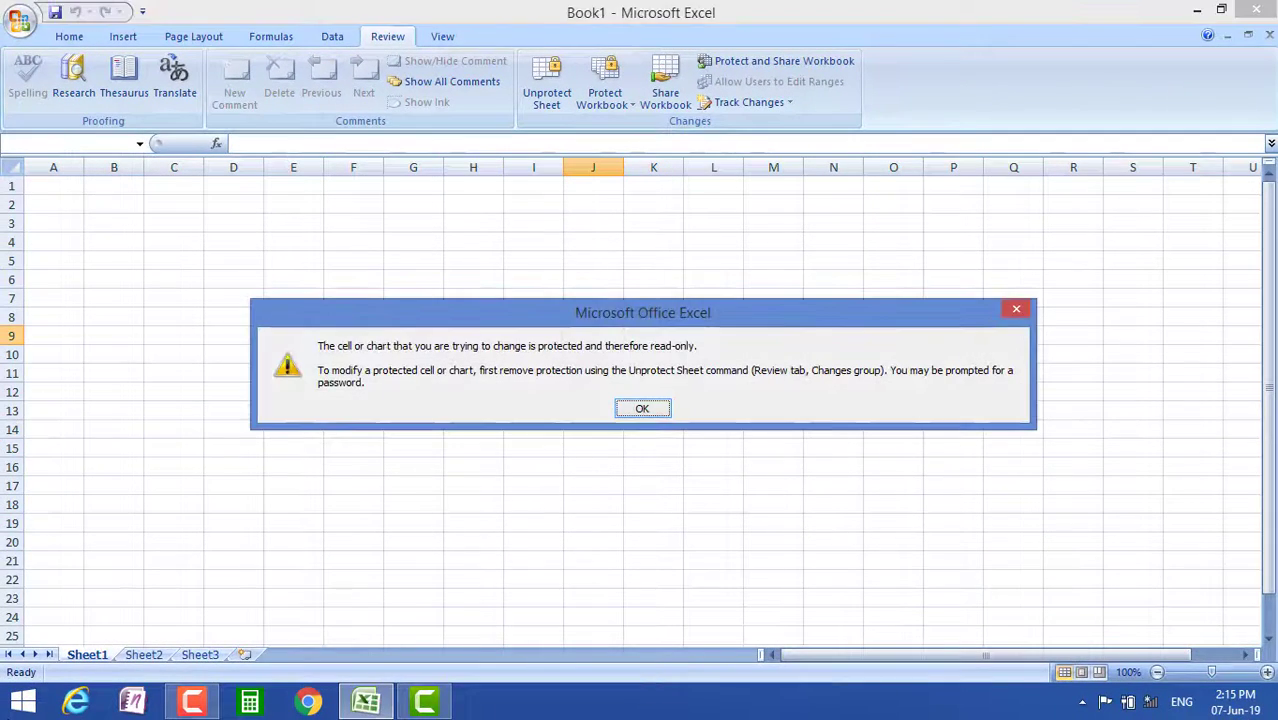
{"action": "key", "text": "Return"}
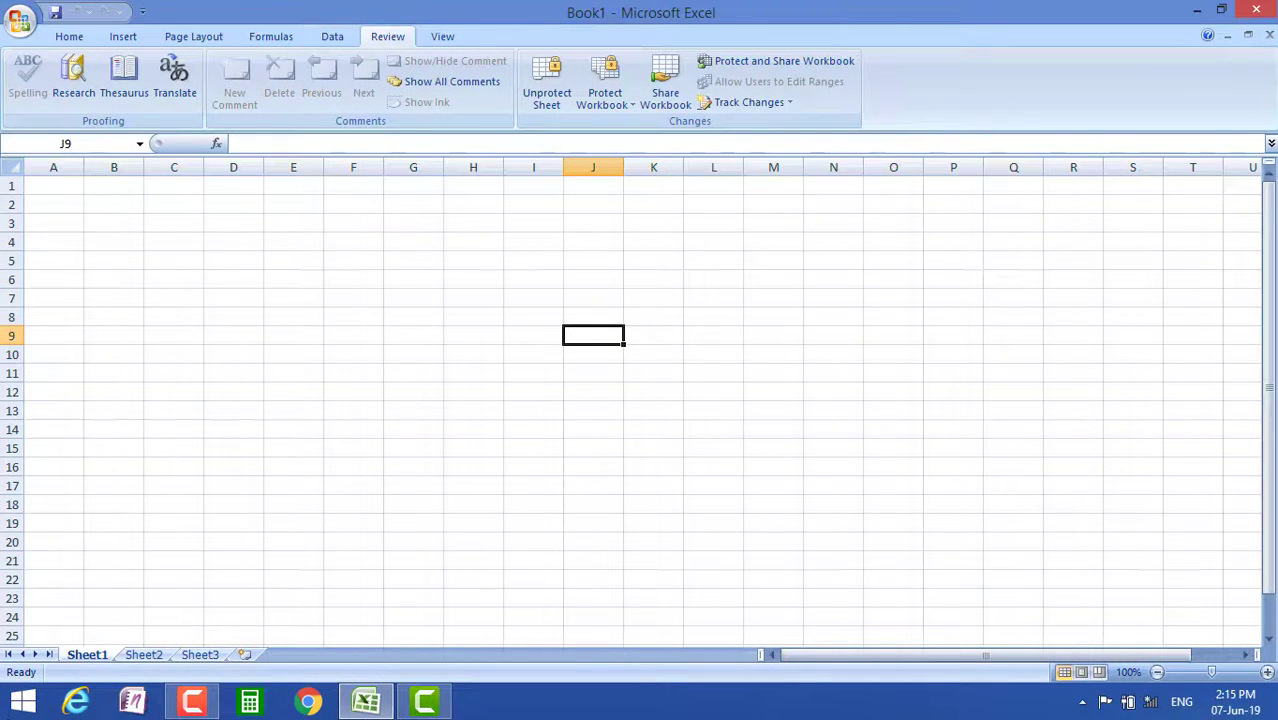
{"action": "type", "text": "a"}
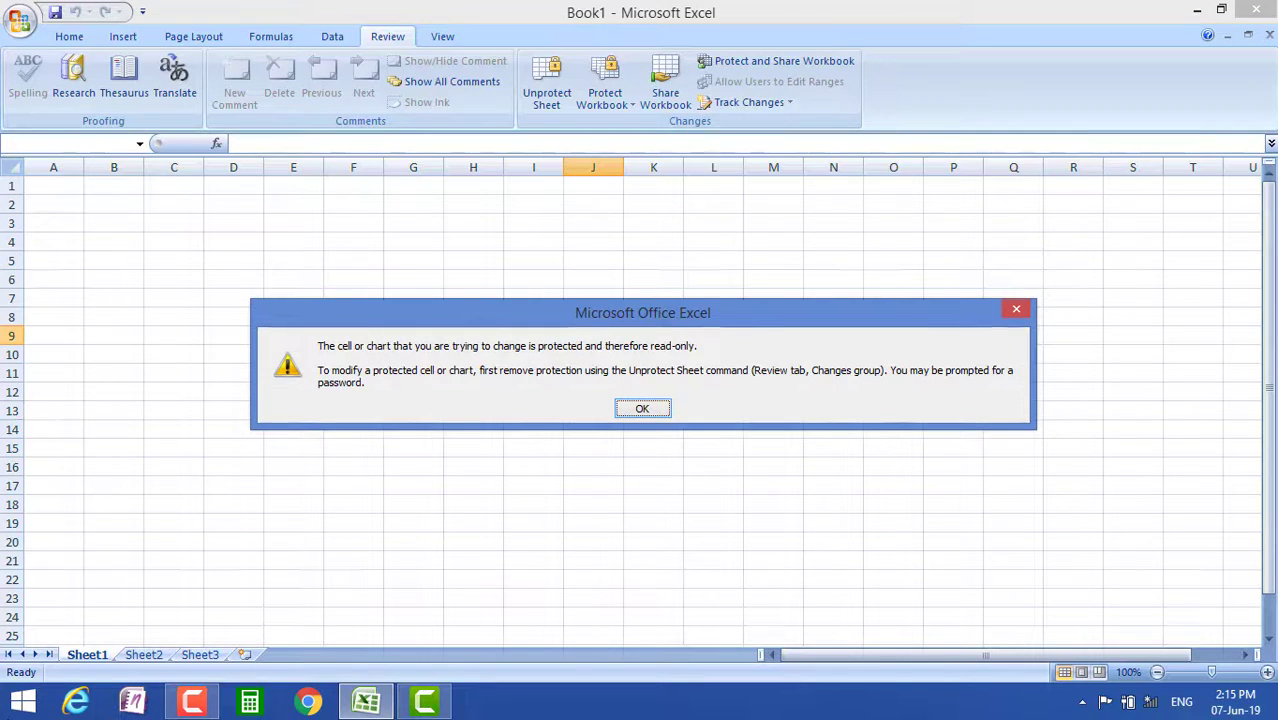
{"action": "key", "text": "Return"}
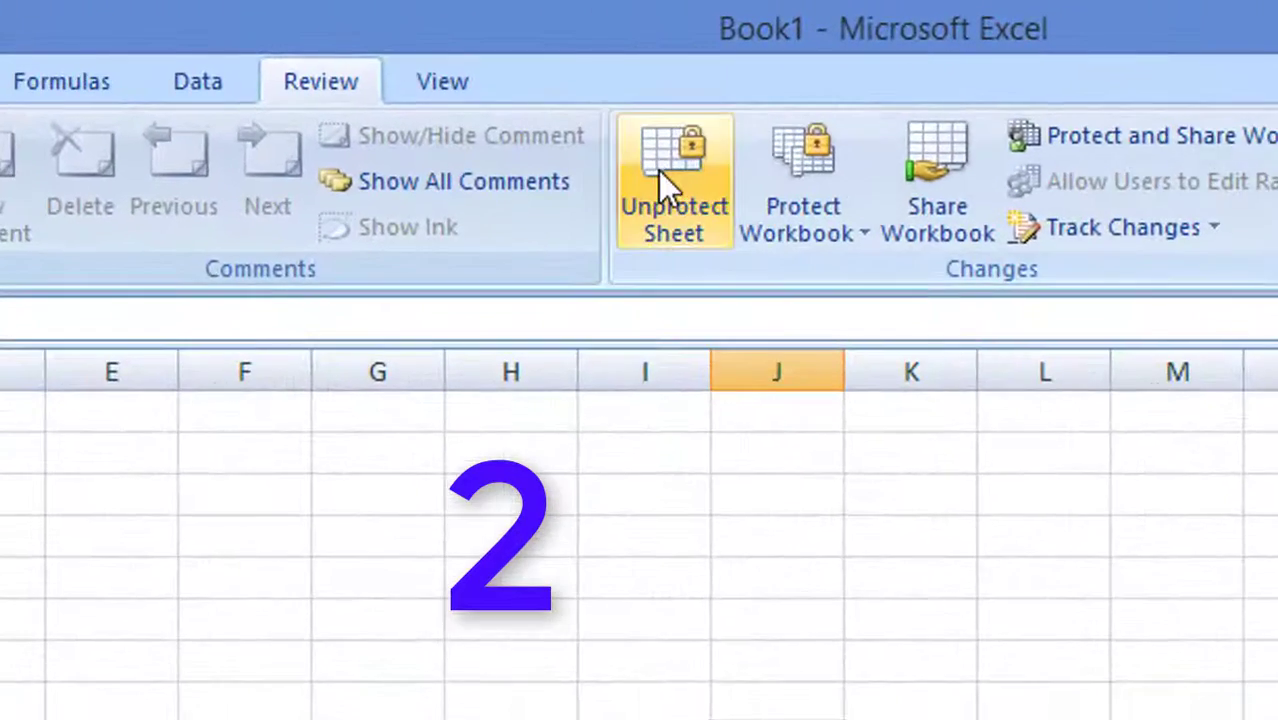
{"action": "left_click", "coordinate": [614, 140]}
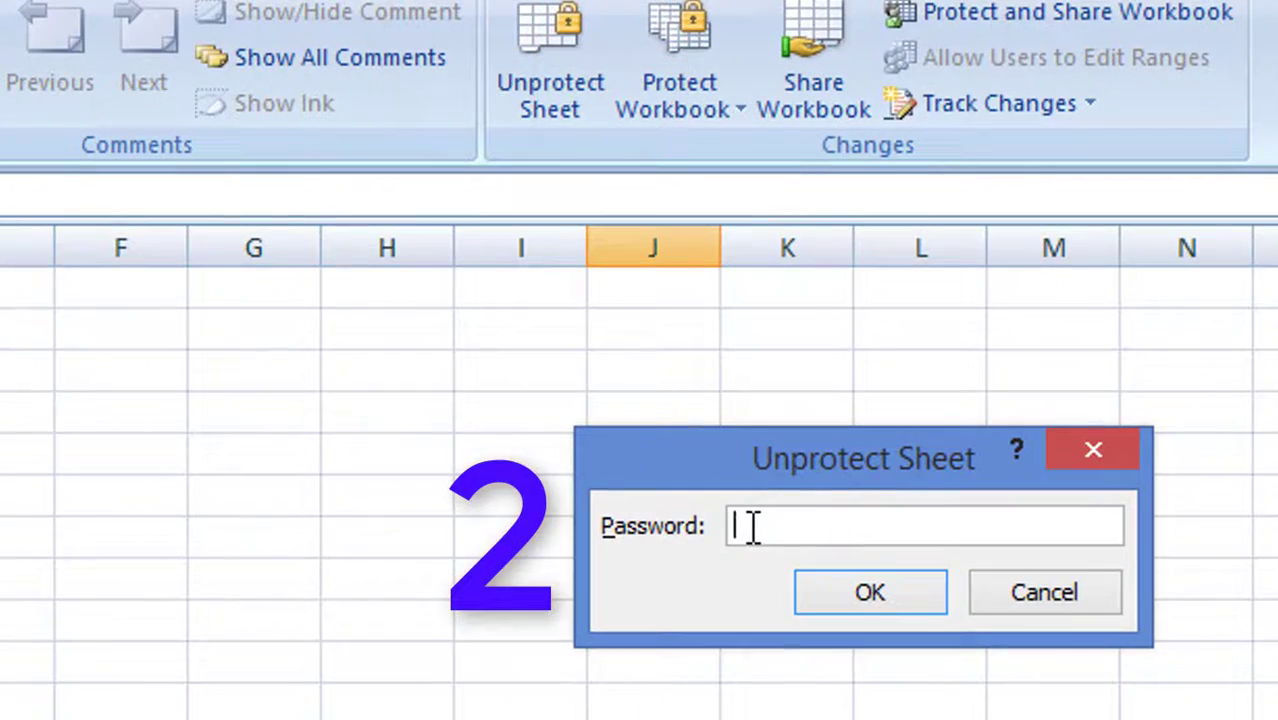
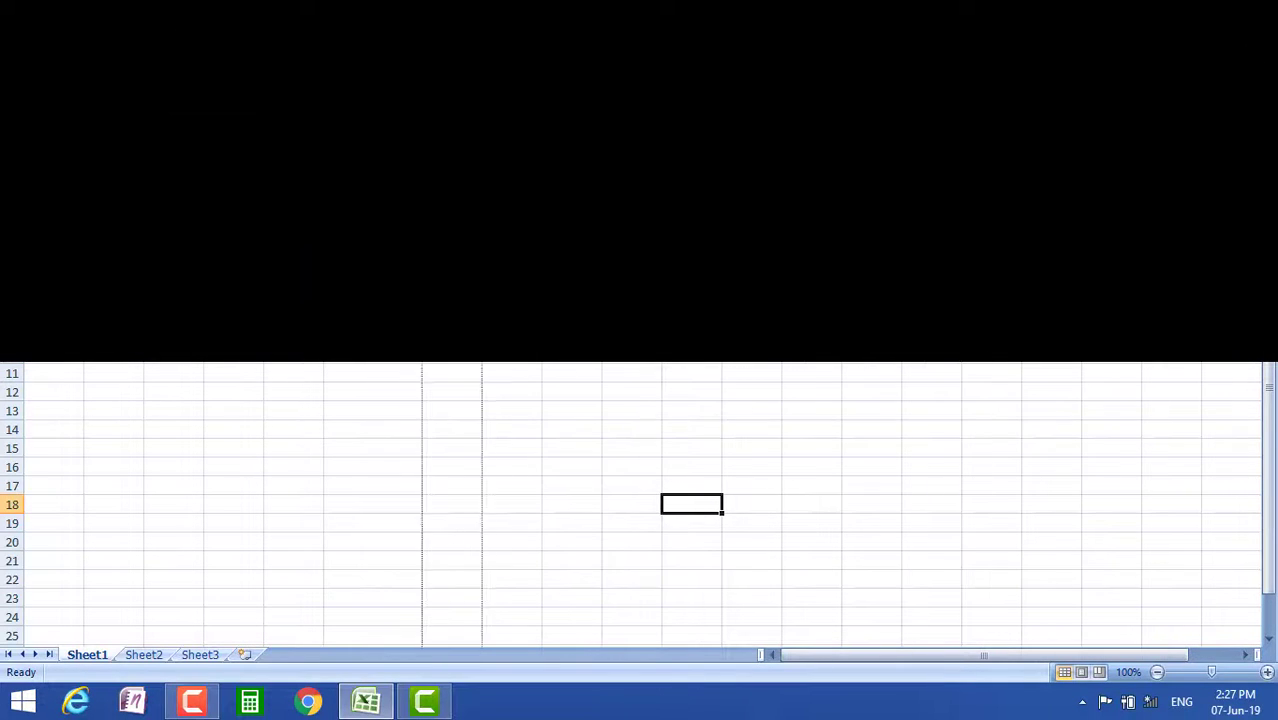
Widen column G and enter the headers Amount in F5, QNTY in G5 and Total in H5
{"action": "left_click_drag", "start_coordinate": [482, 167], "coordinate": [510, 167]}
{"action": "left_click", "coordinate": [362, 262]}
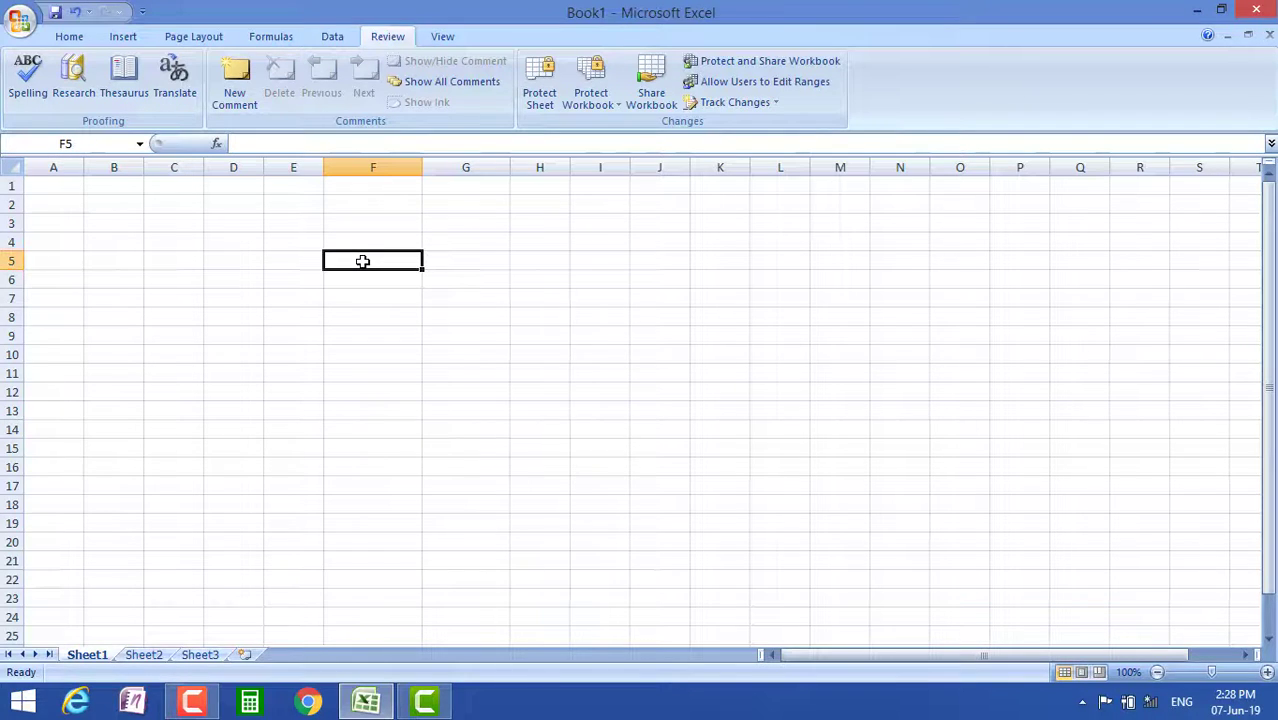
{"action": "type", "text": "Am"}
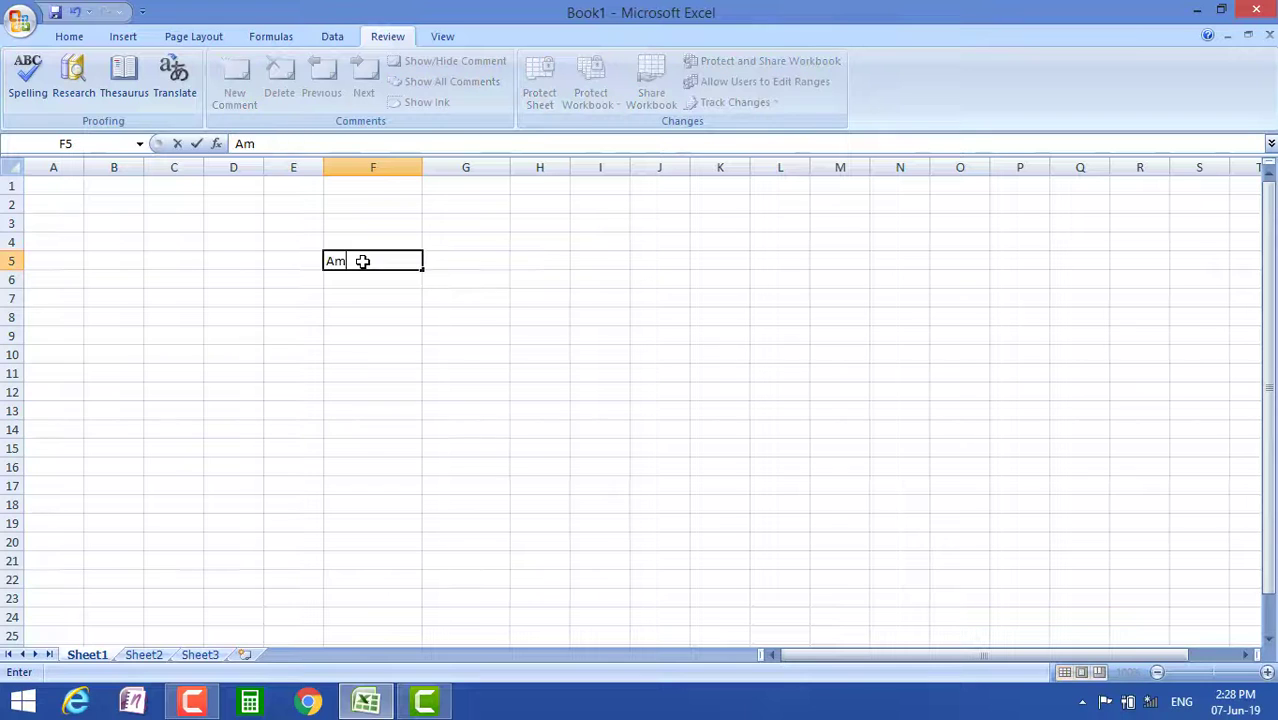
{"action": "type", "text": "ount"}
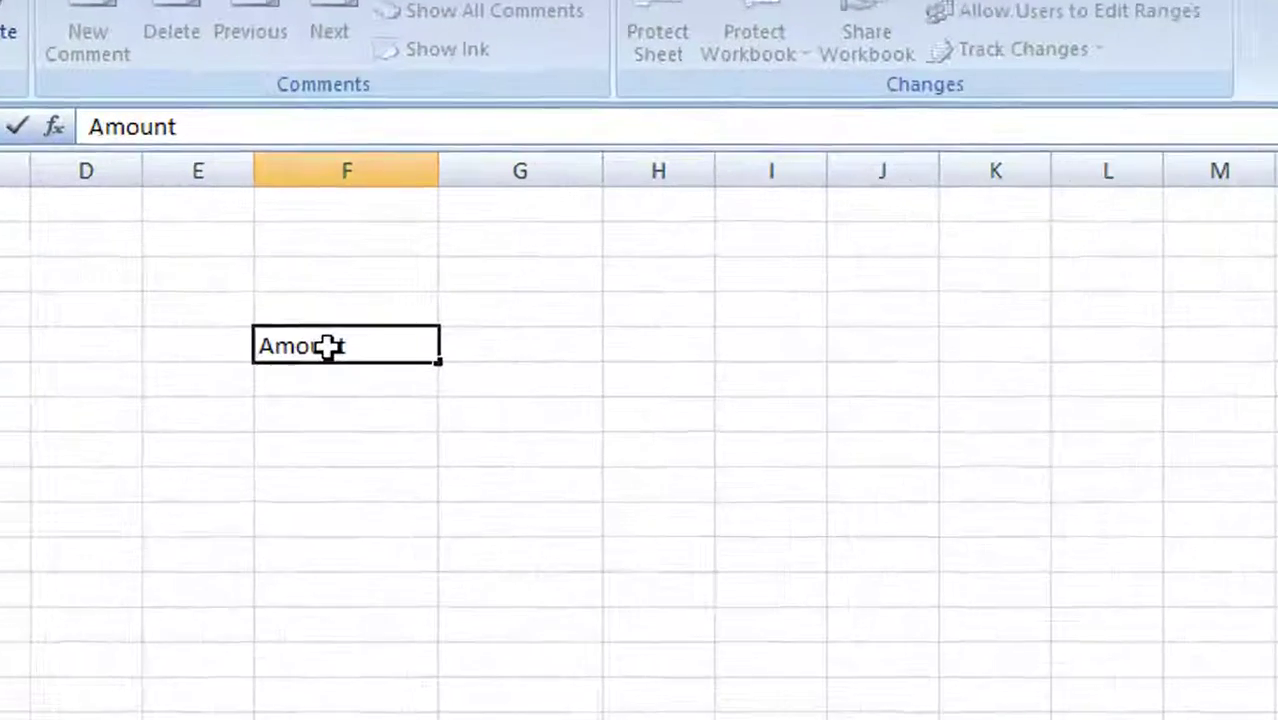
{"action": "left_click", "coordinate": [471, 373]}
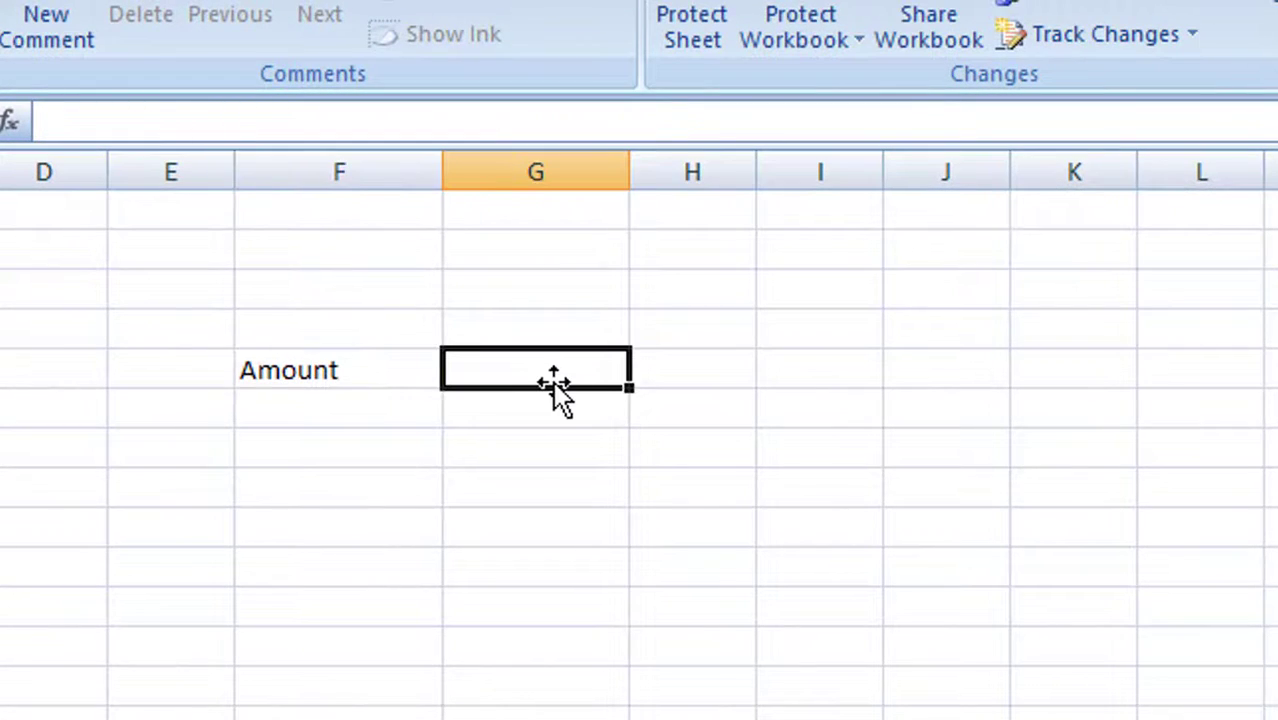
{"action": "type", "text": "Q"}
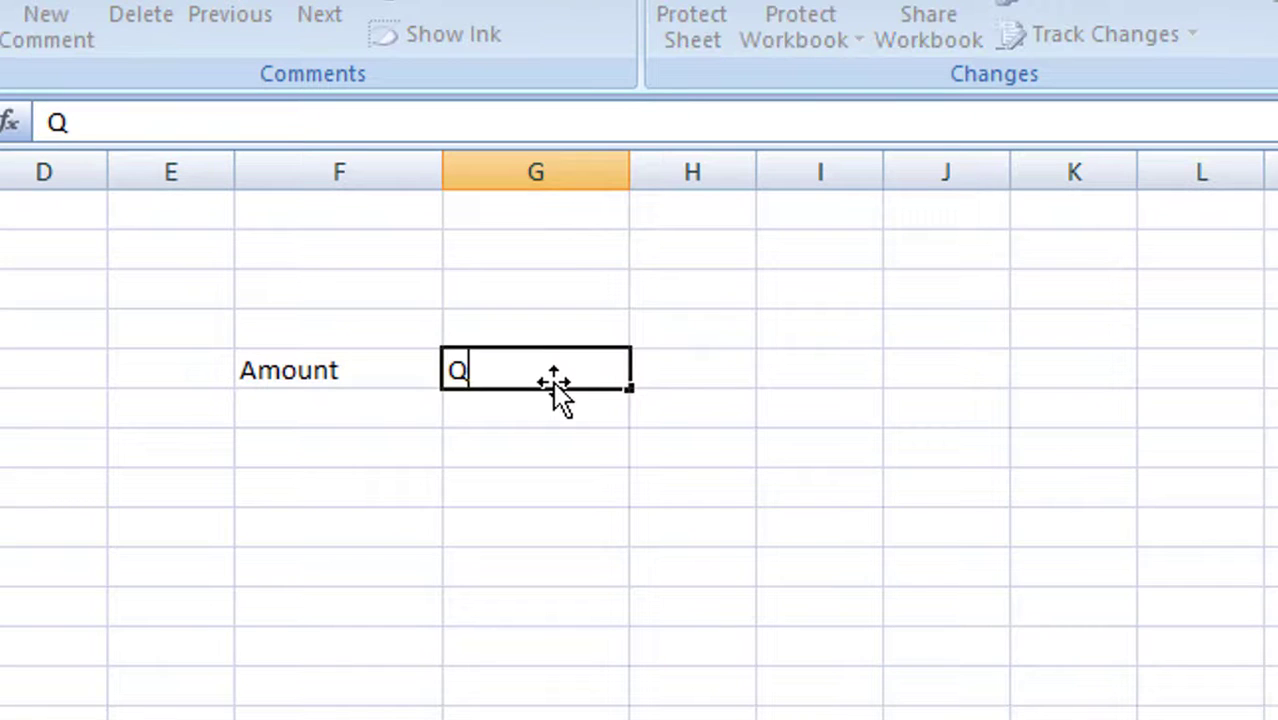
{"action": "type", "text": "NTY"}
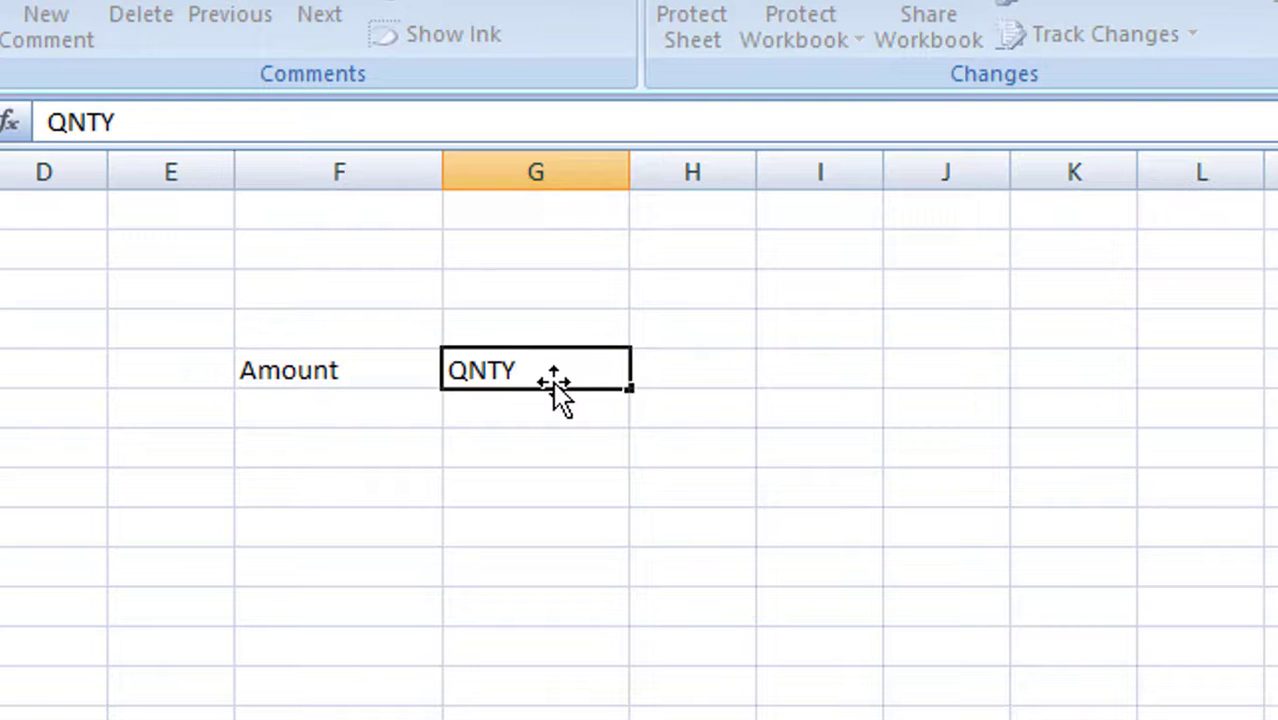
{"action": "key", "text": "Tab"}
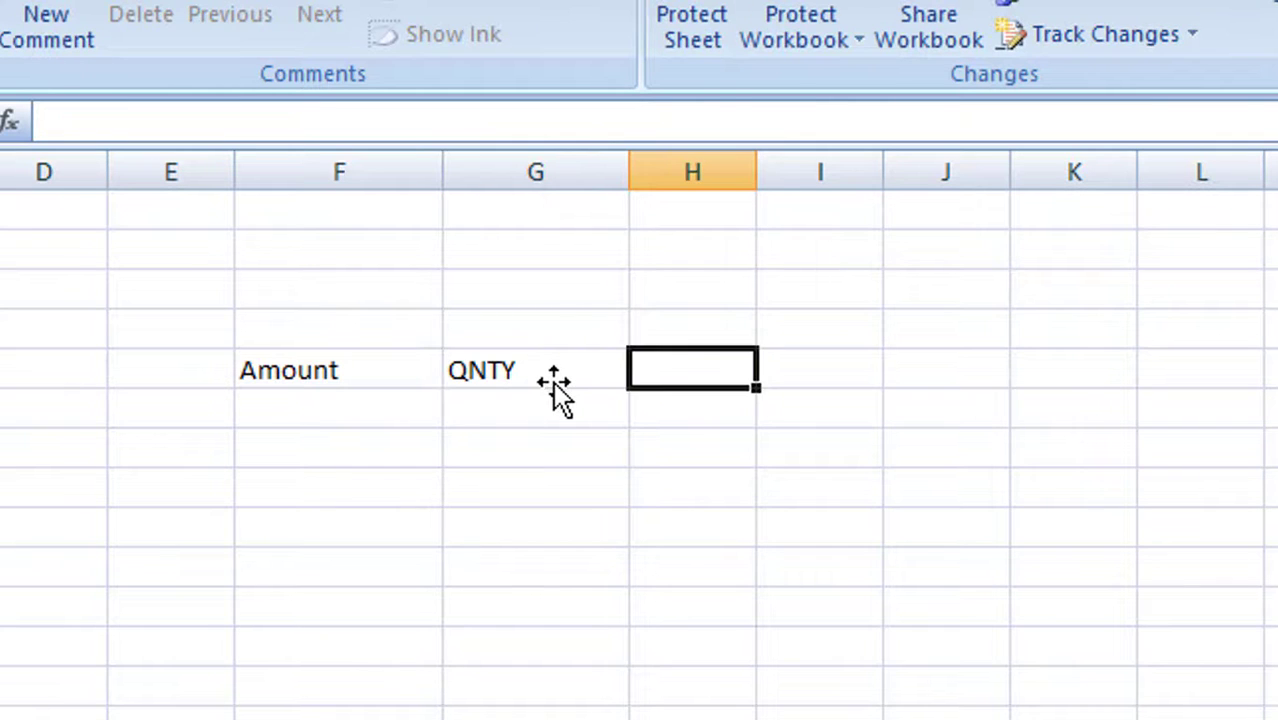
{"action": "type", "text": "A"}
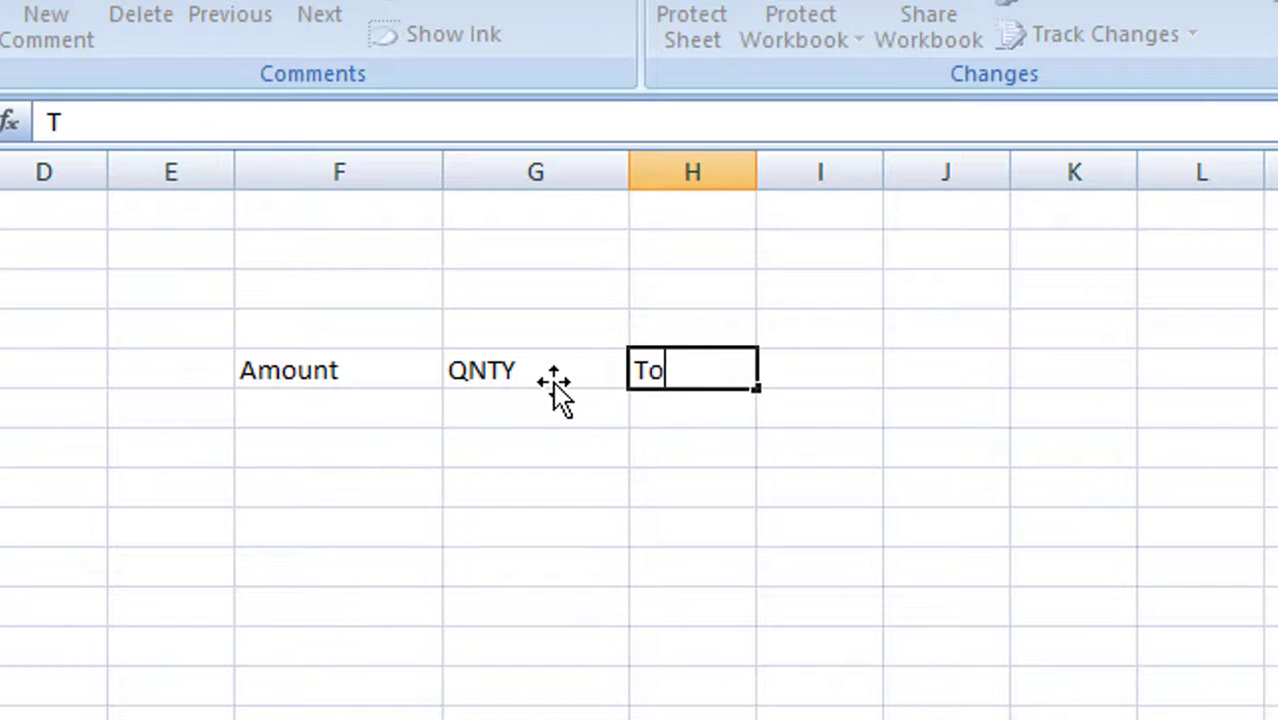
{"action": "type", "text": "l"}
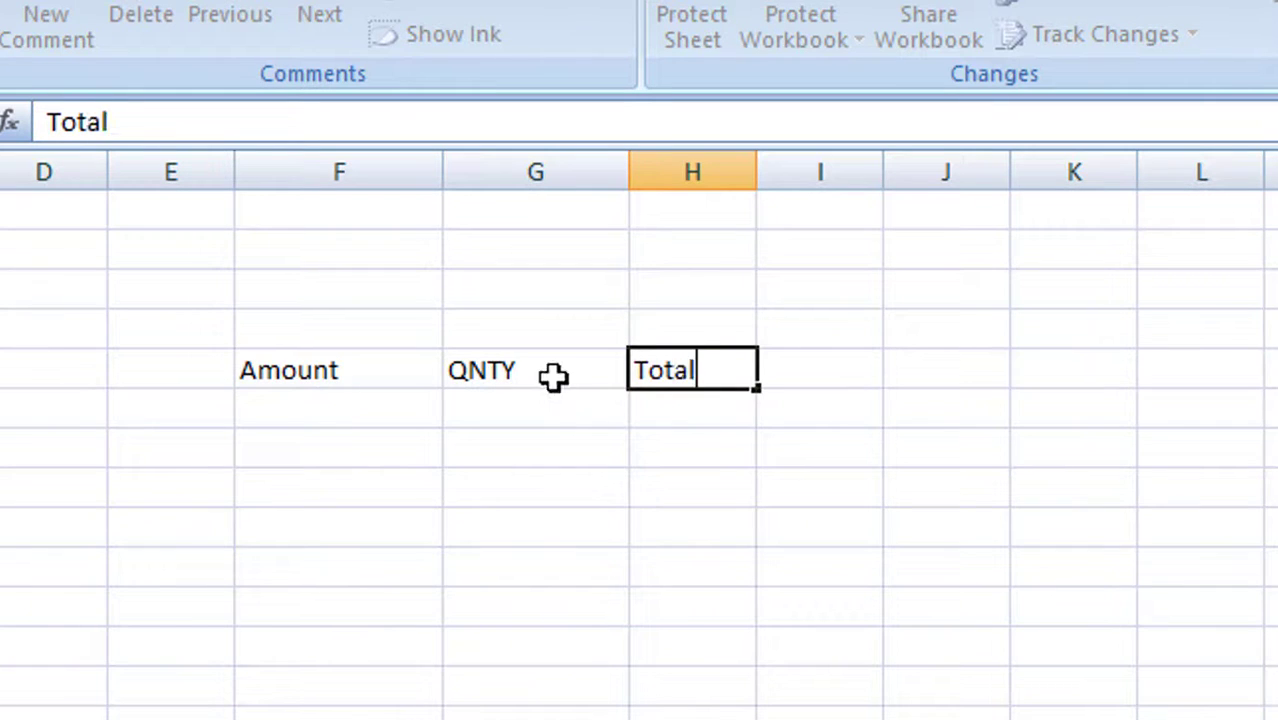
{"action": "key", "text": "Return"}
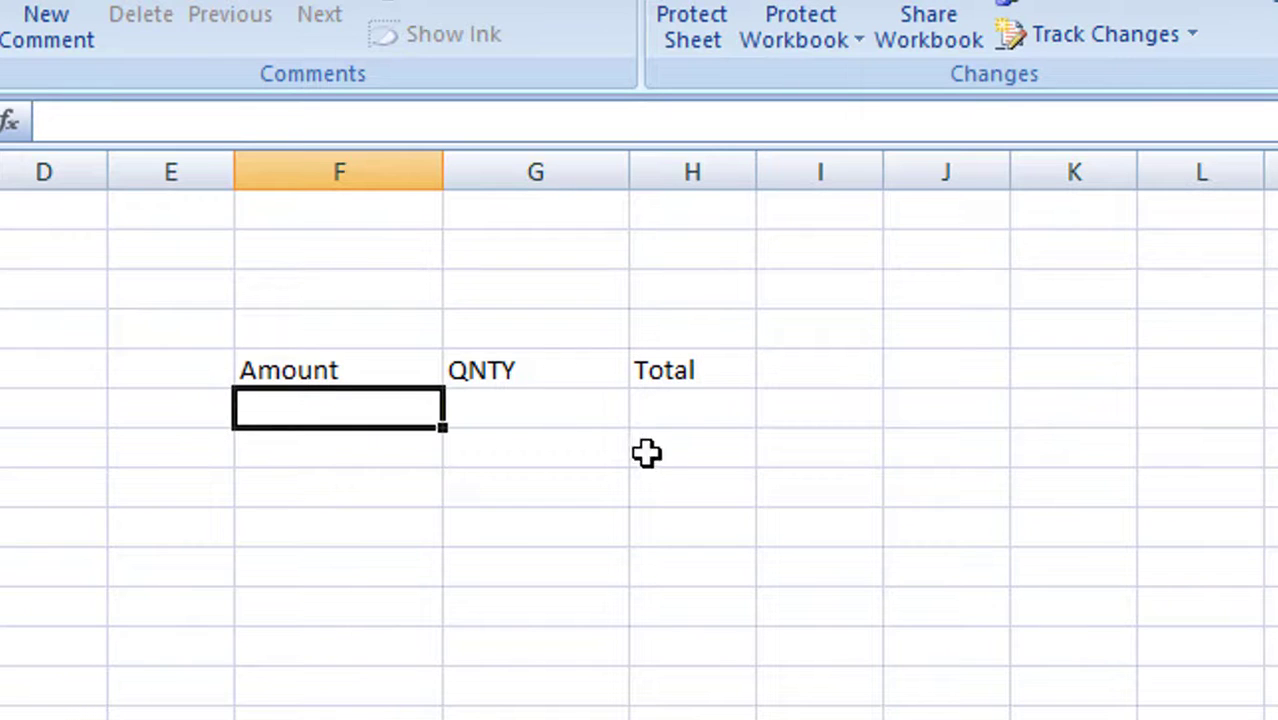
Enter the formula =G6*F6 in cell H6
{"action": "left_click", "coordinate": [346, 401]}
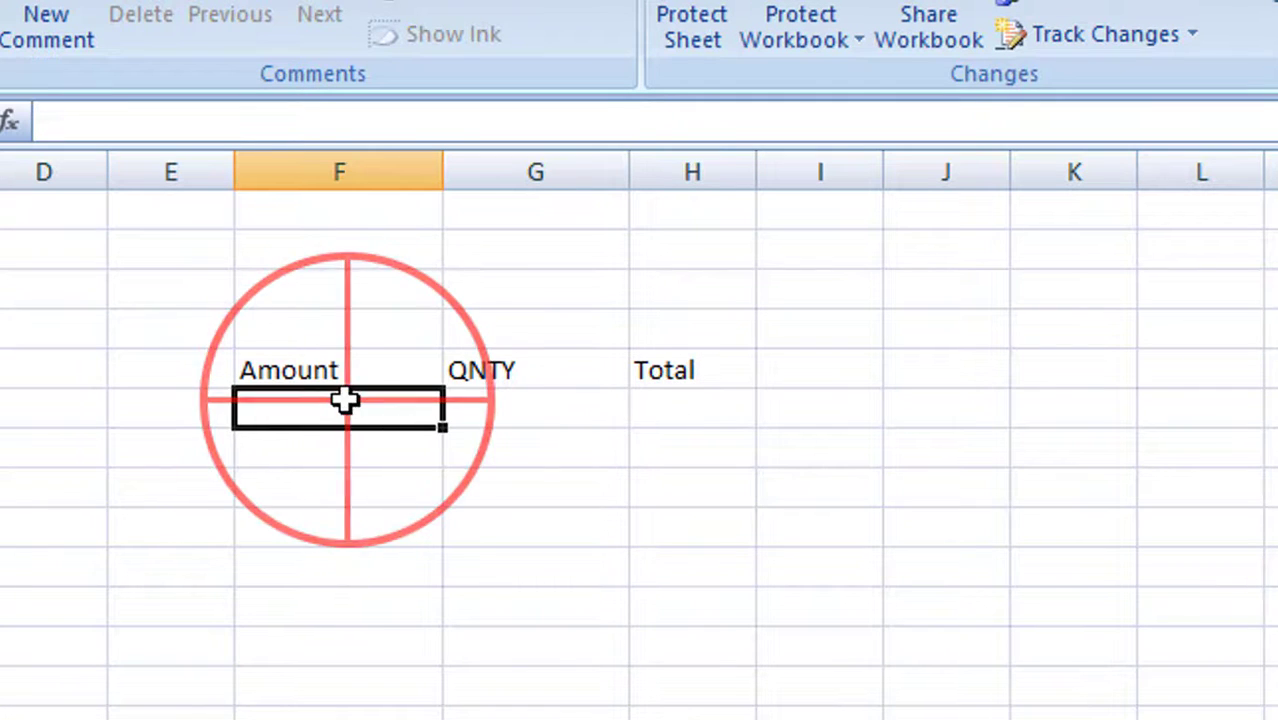
{"action": "left_click", "coordinate": [685, 408]}
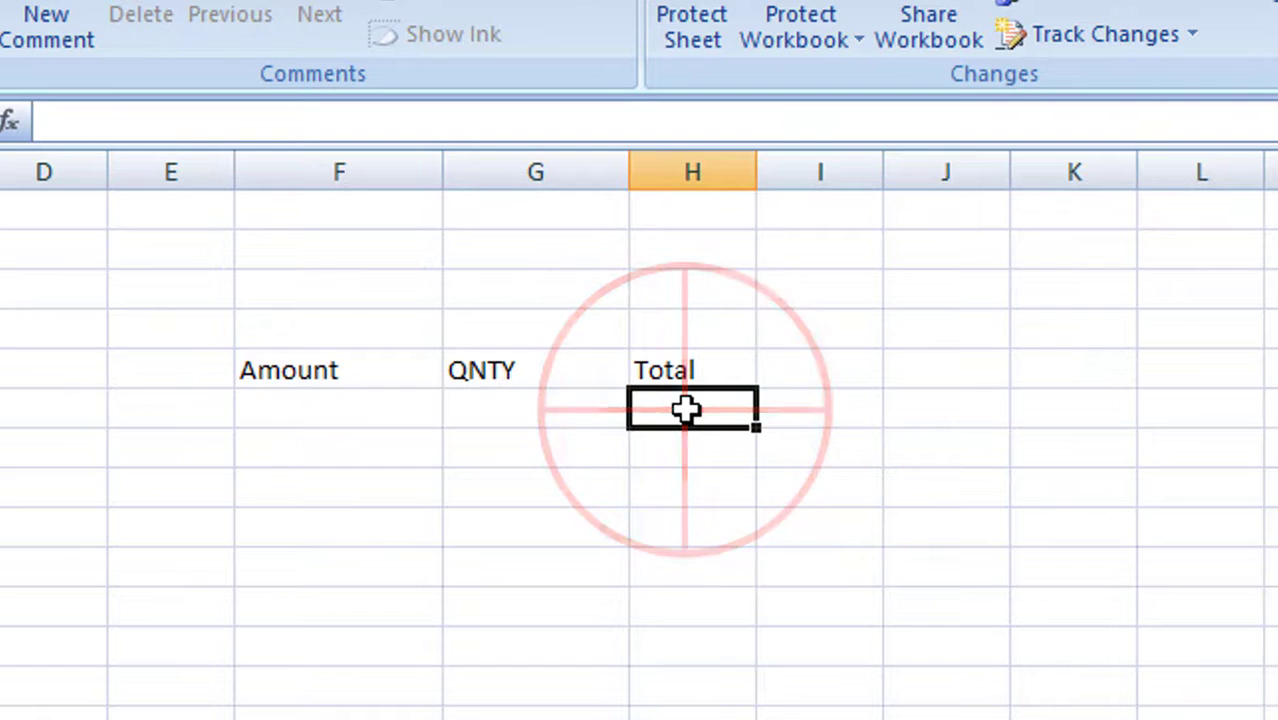
{"action": "type", "text": "="}
{"action": "left_click", "coordinate": [517, 398]}
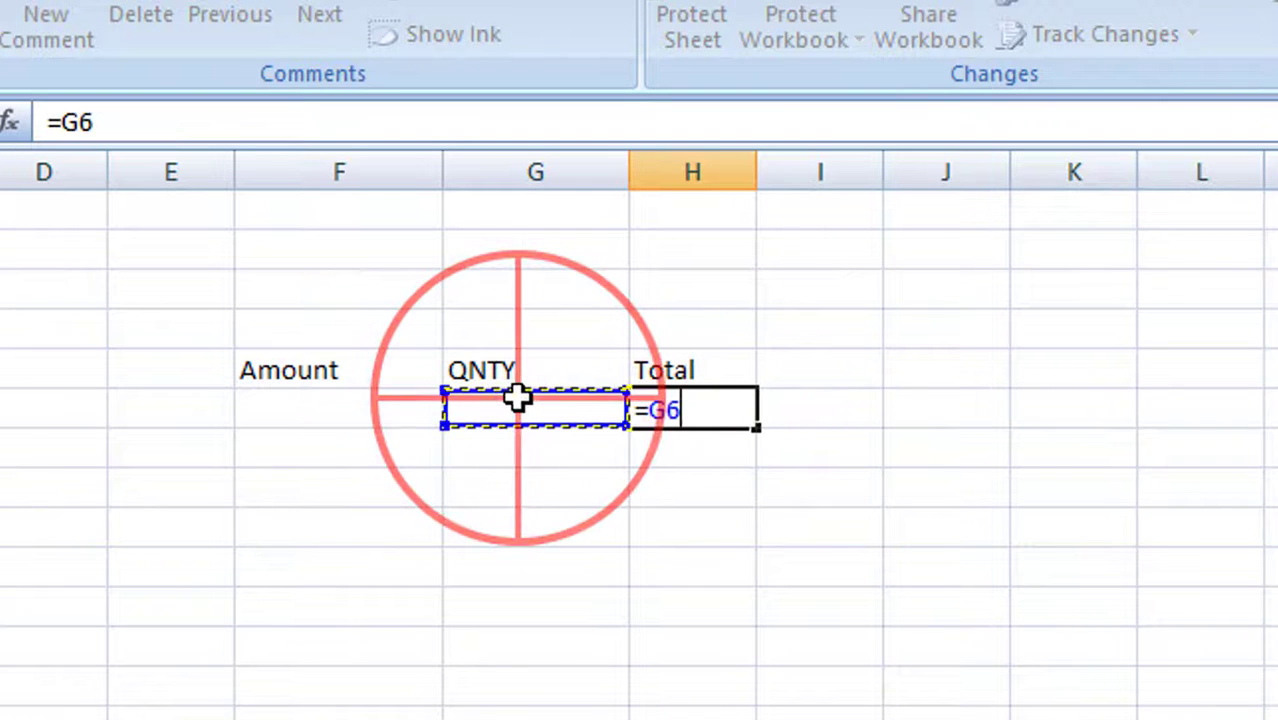
{"action": "type", "text": "*"}
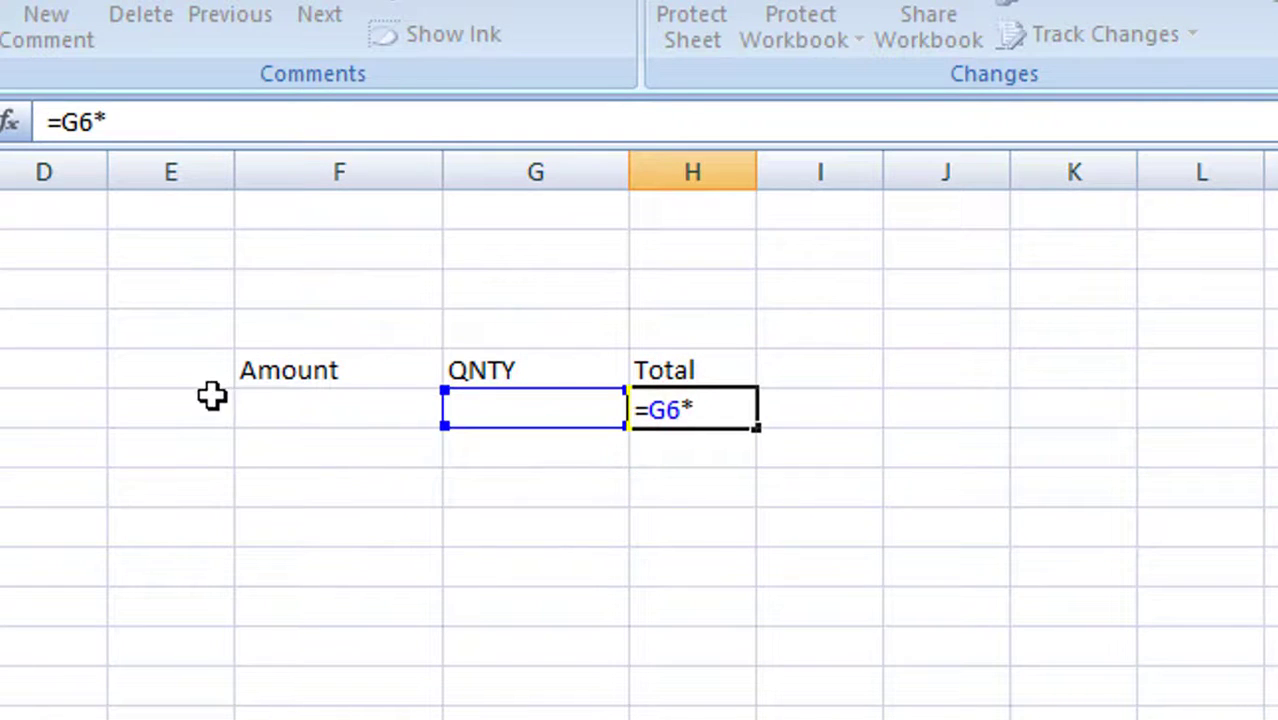
{"action": "left_click", "coordinate": [305, 402]}
{"action": "key", "text": "Return"}
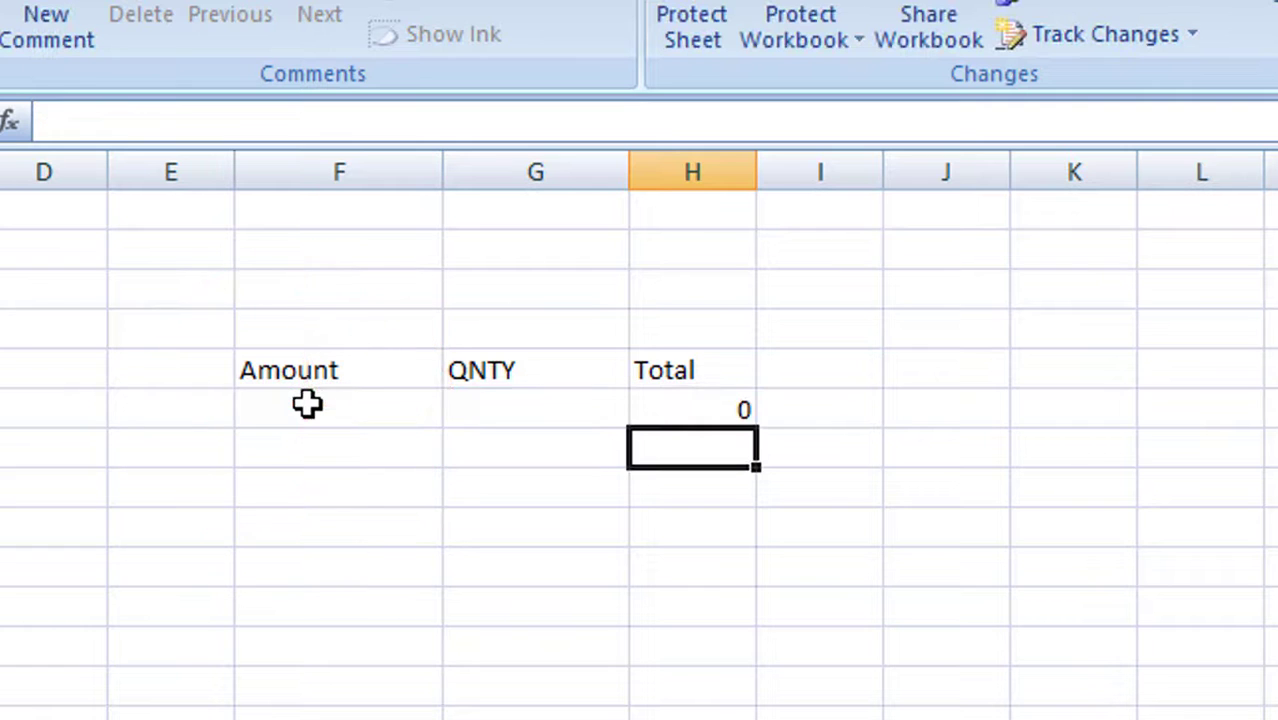
Fill the H6 total formula down through H17
{"action": "left_click", "coordinate": [722, 412]}
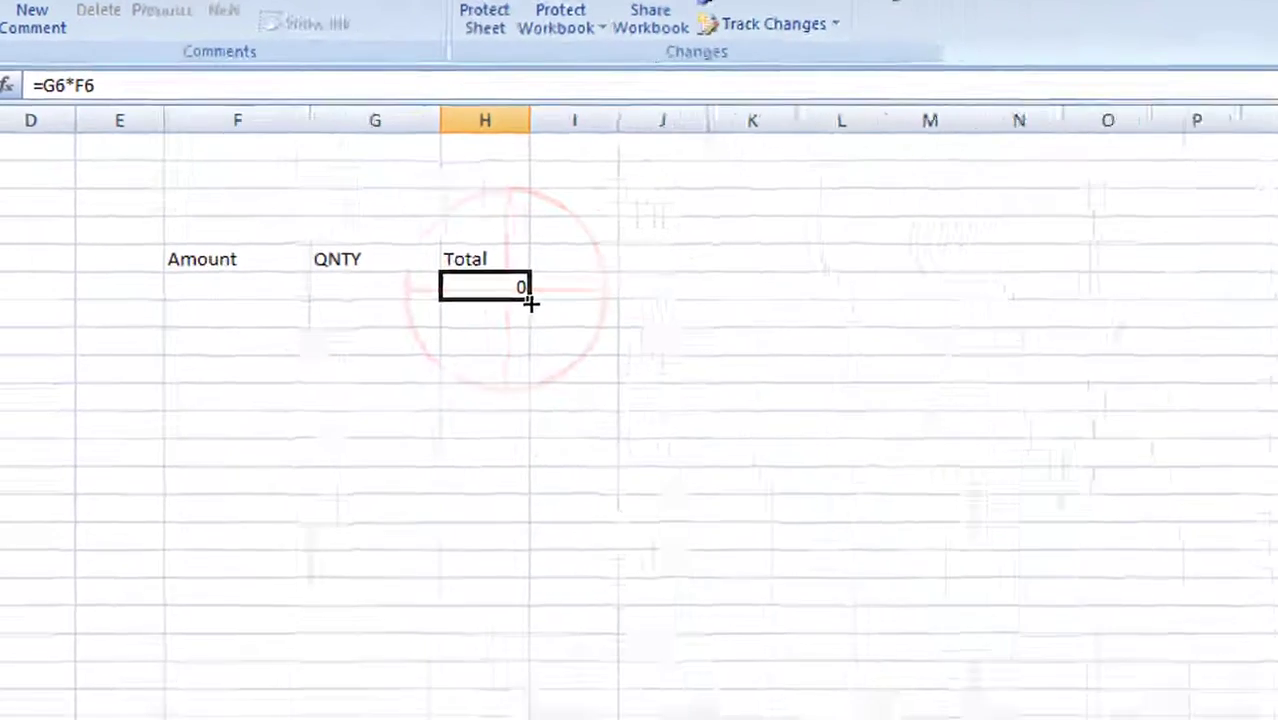
{"action": "left_click_drag", "start_coordinate": [757, 427], "coordinate": [450, 522]}
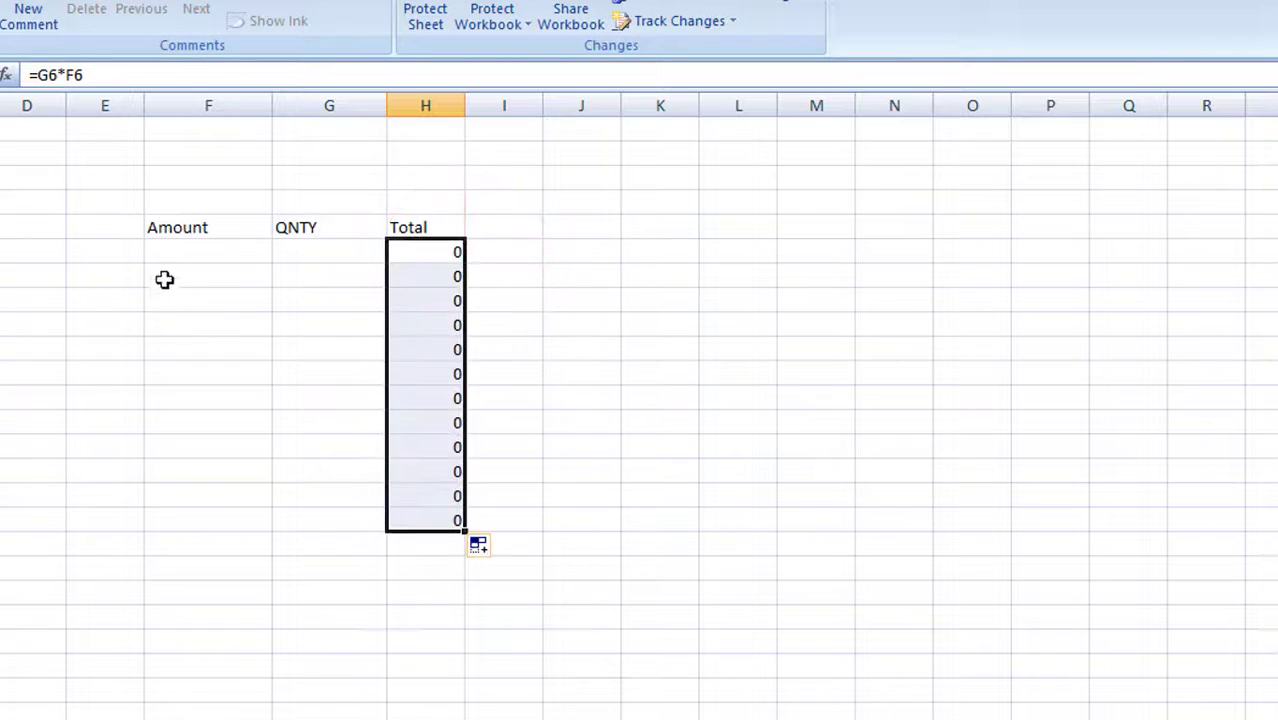
{"action": "left_click", "coordinate": [174, 249]}
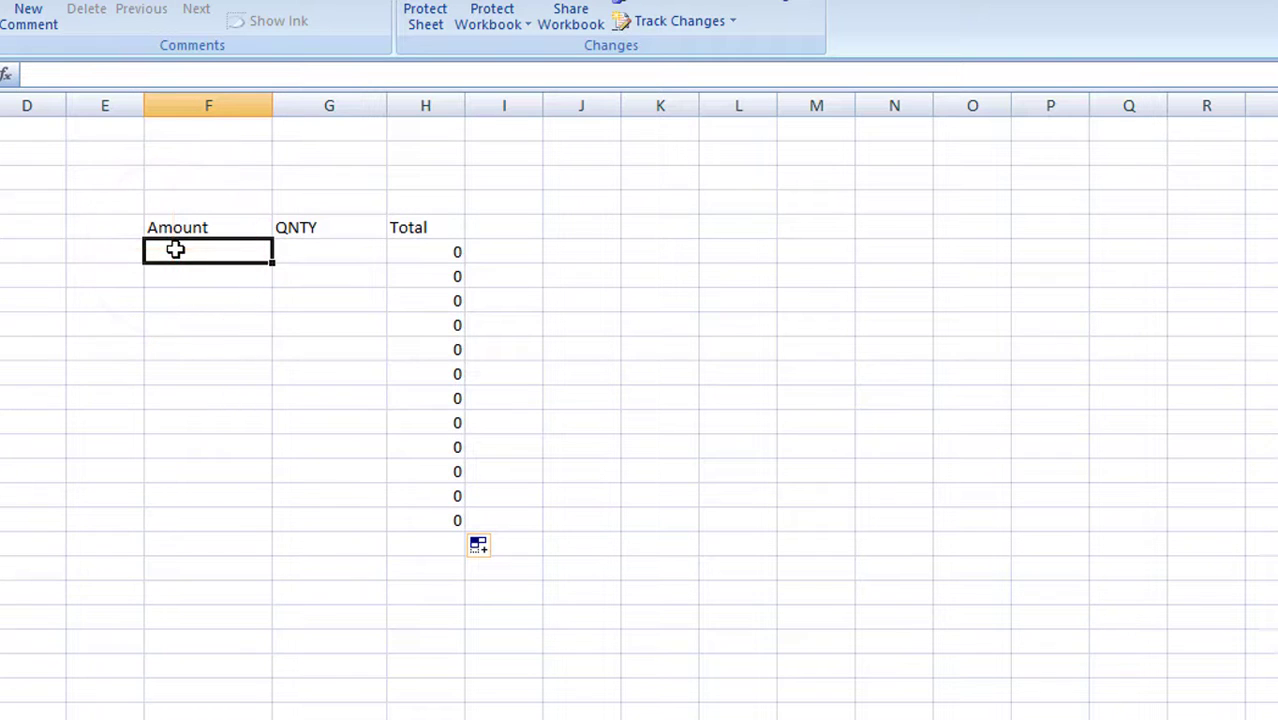
Enter Amount 2 and QNTY 5 in row 6, then Amount 6 and QNTY 3 in row 7
{"action": "type", "text": "2"}
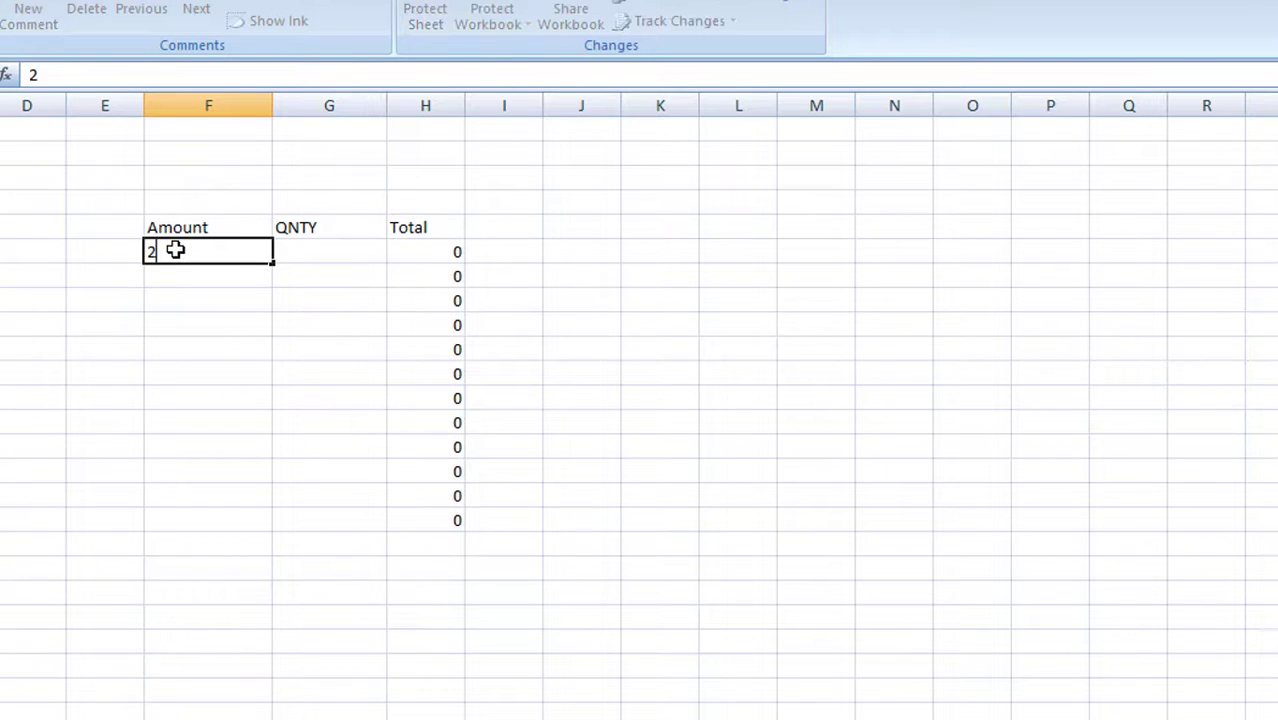
{"action": "left_click", "coordinate": [320, 250]}
{"action": "type", "text": "5"}
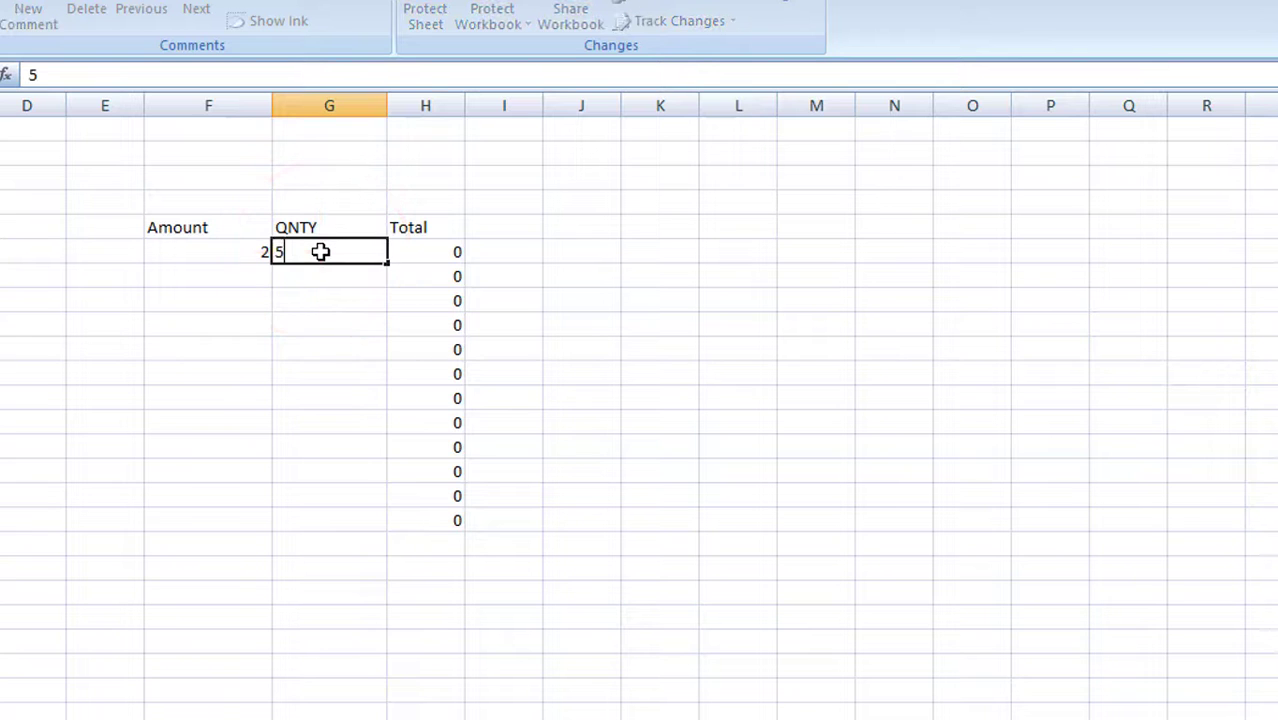
{"action": "key", "text": "Return"}
{"action": "left_click", "coordinate": [233, 276]}
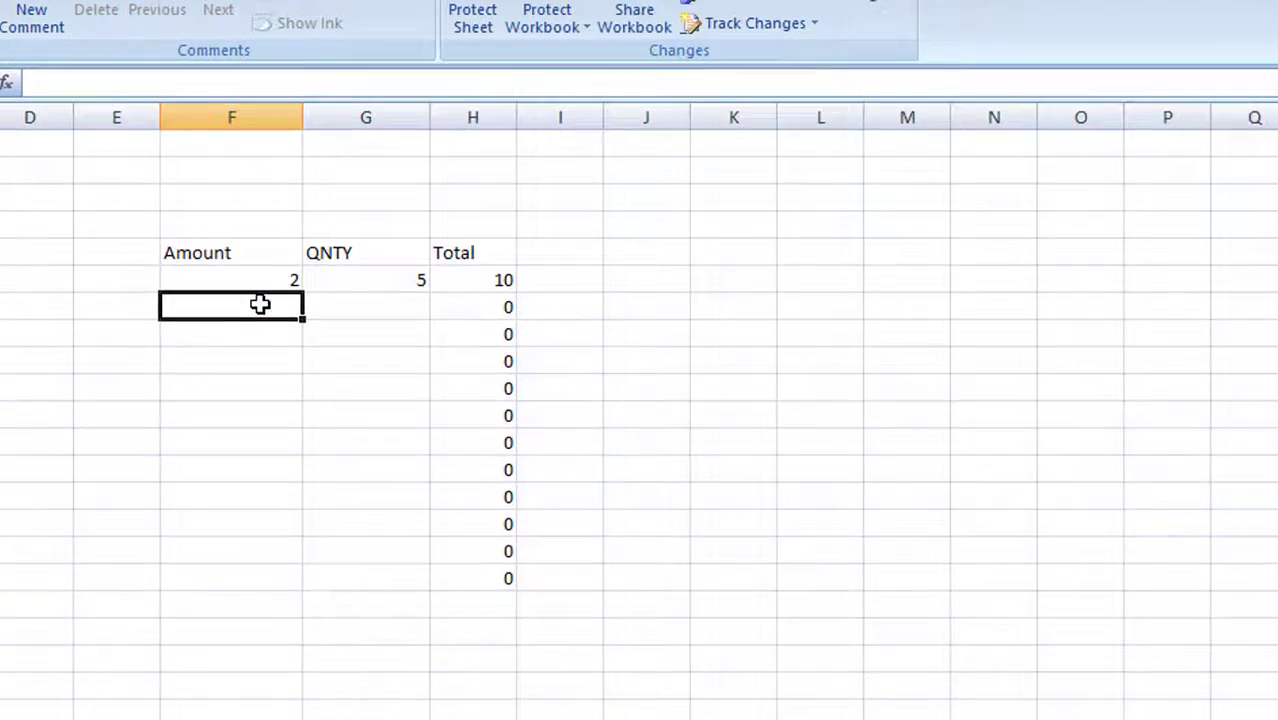
{"action": "type", "text": "6"}
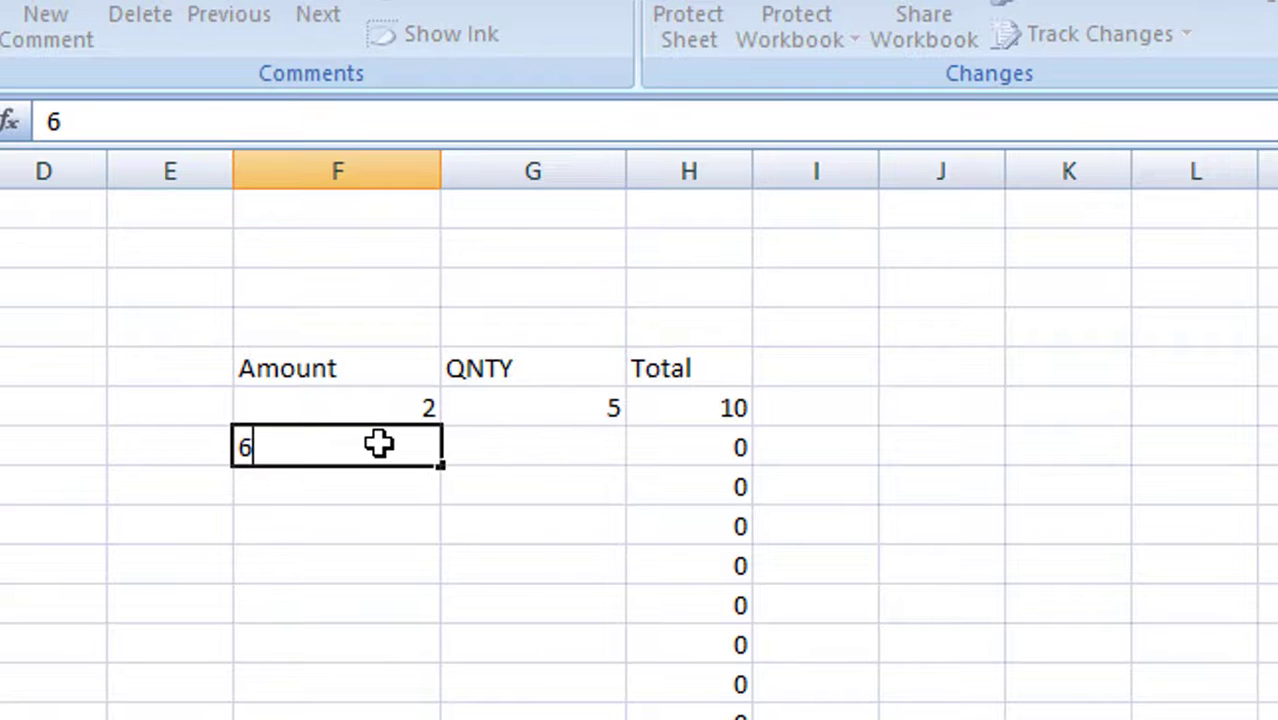
{"action": "key", "text": "Tab"}
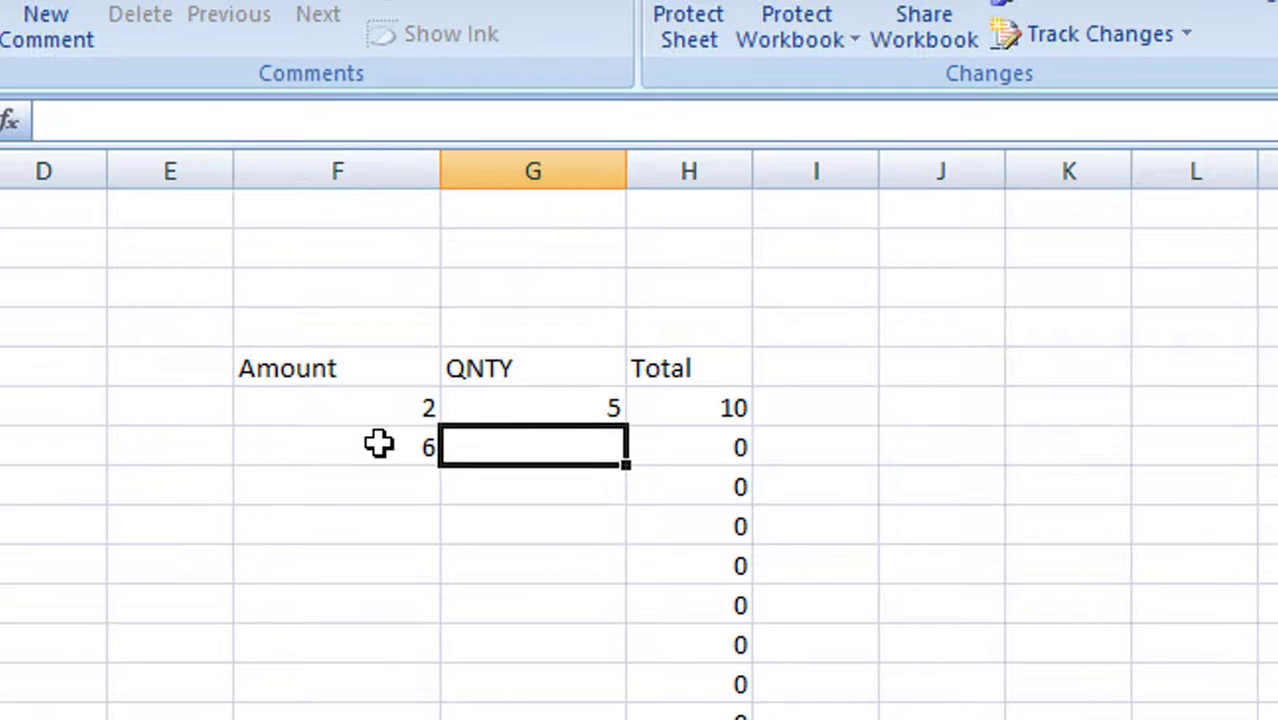
{"action": "type", "text": "3"}
{"action": "key", "text": "Return"}
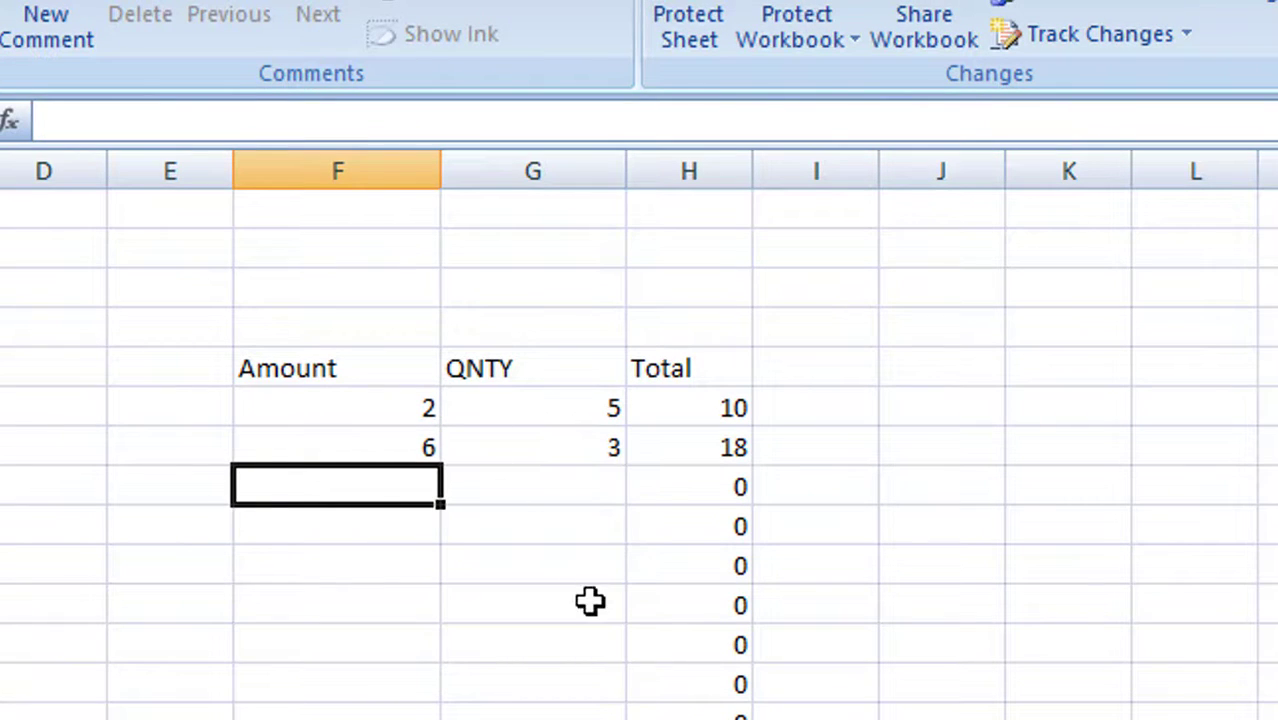
{"action": "left_click", "coordinate": [342, 403]}
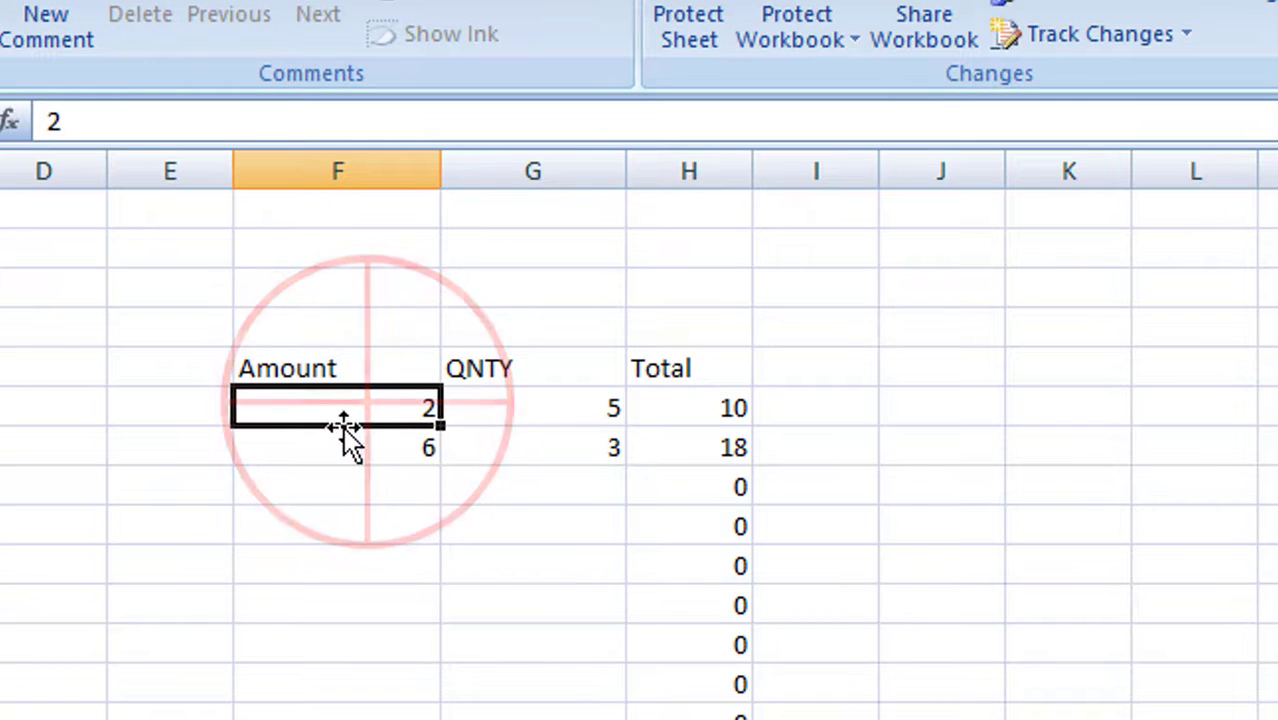
{"action": "left_click_drag", "start_coordinate": [342, 428], "coordinate": [490, 550]}
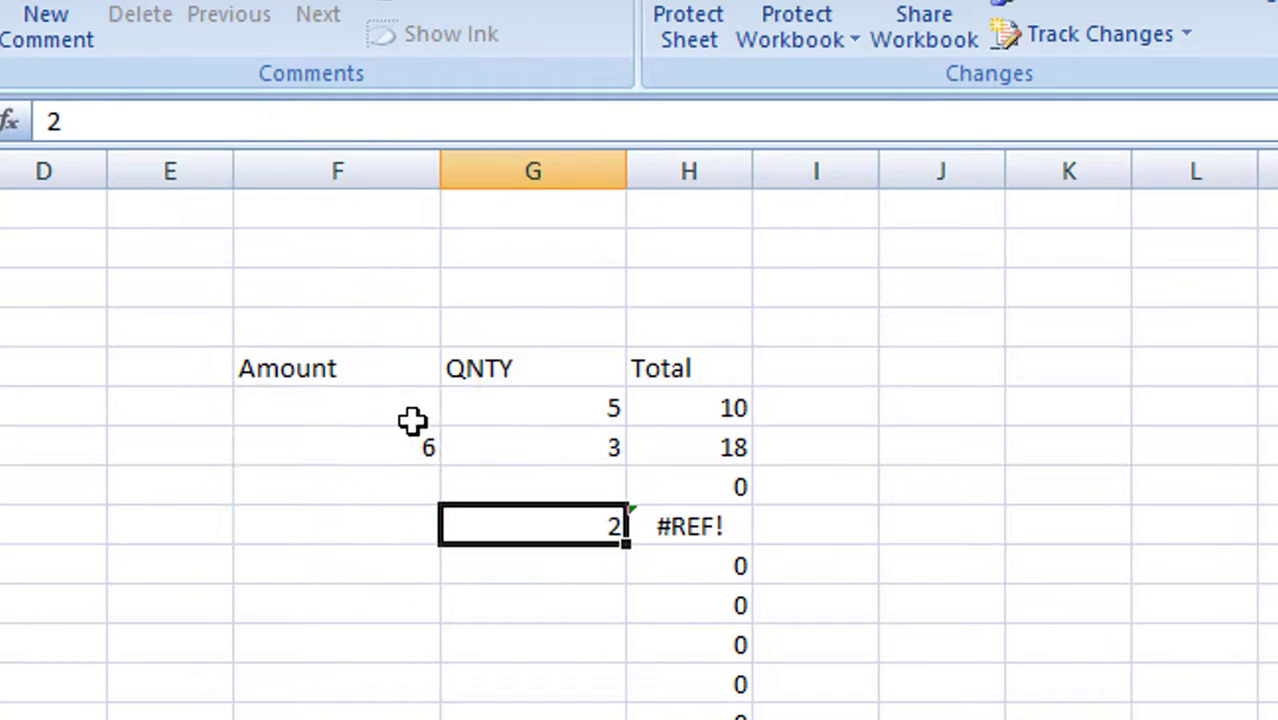
{"action": "left_click", "coordinate": [355, 412]}
{"action": "left_click_drag", "start_coordinate": [355, 412], "coordinate": [493, 719]}
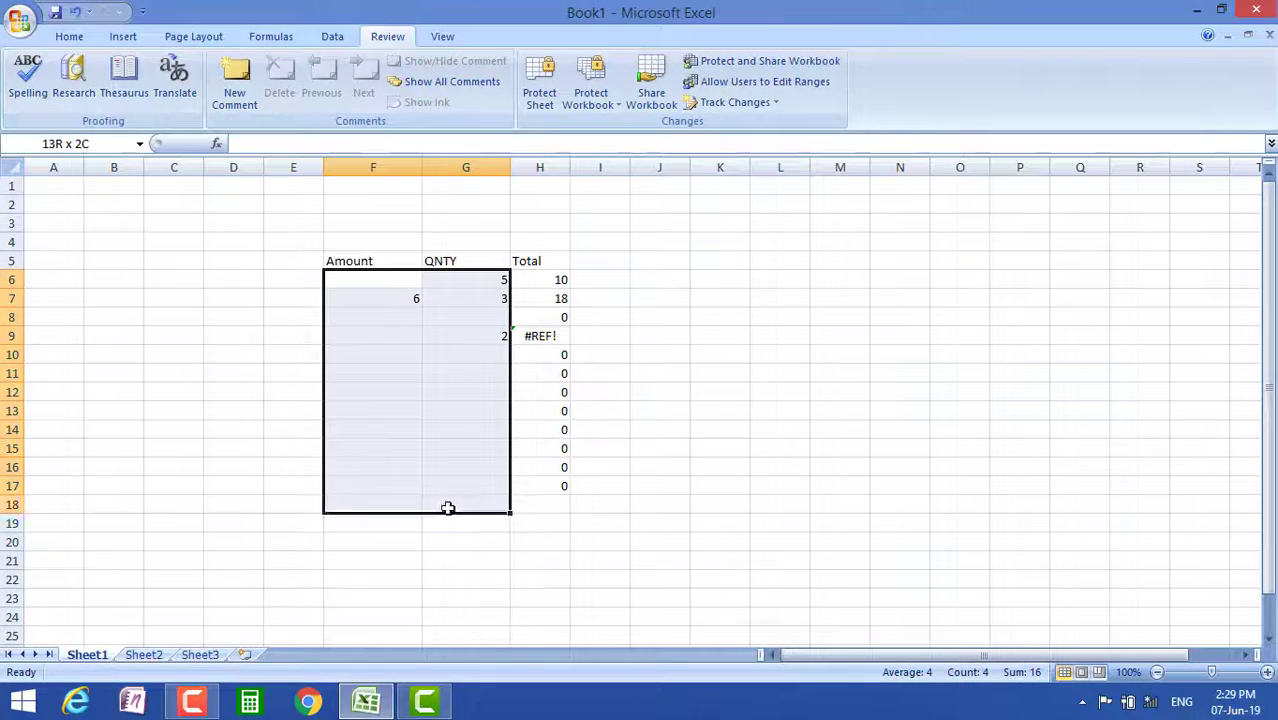
{"action": "left_click_drag", "start_coordinate": [447, 508], "coordinate": [457, 488]}
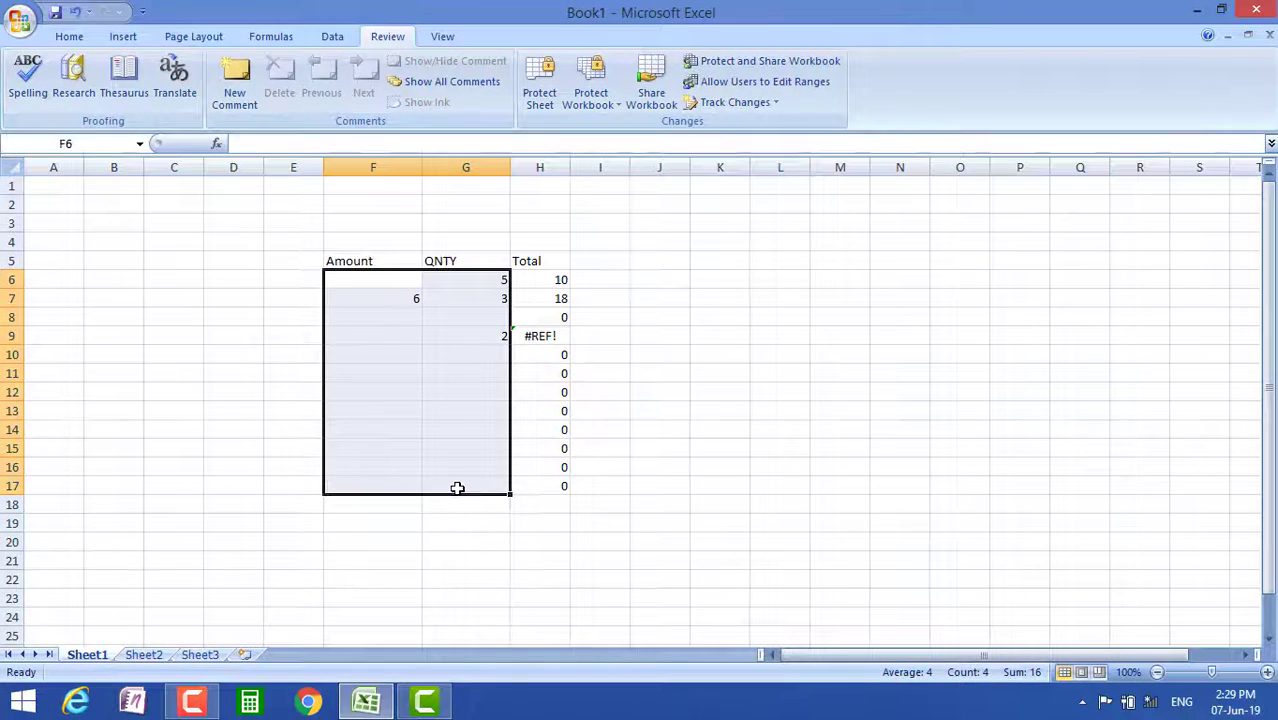
{"action": "left_click", "coordinate": [758, 448]}
{"action": "left_click_drag", "start_coordinate": [492, 352], "coordinate": [487, 334]}
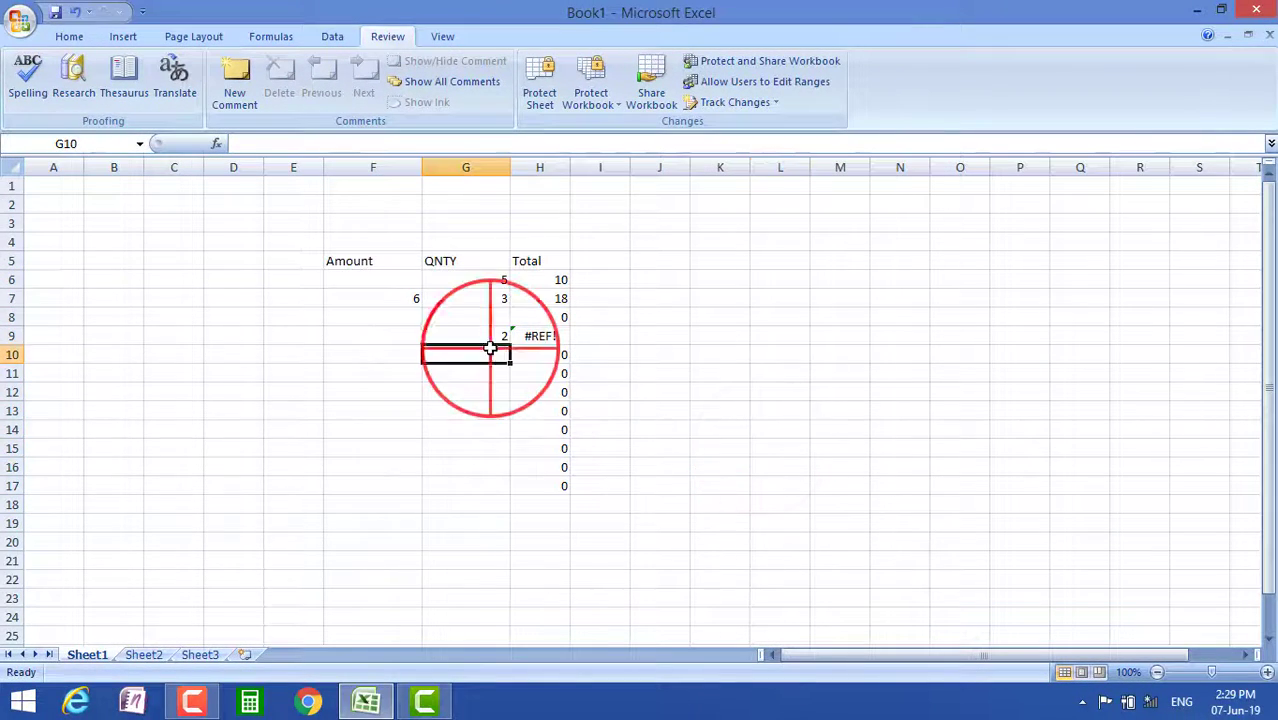
{"action": "left_click", "coordinate": [75, 12]}
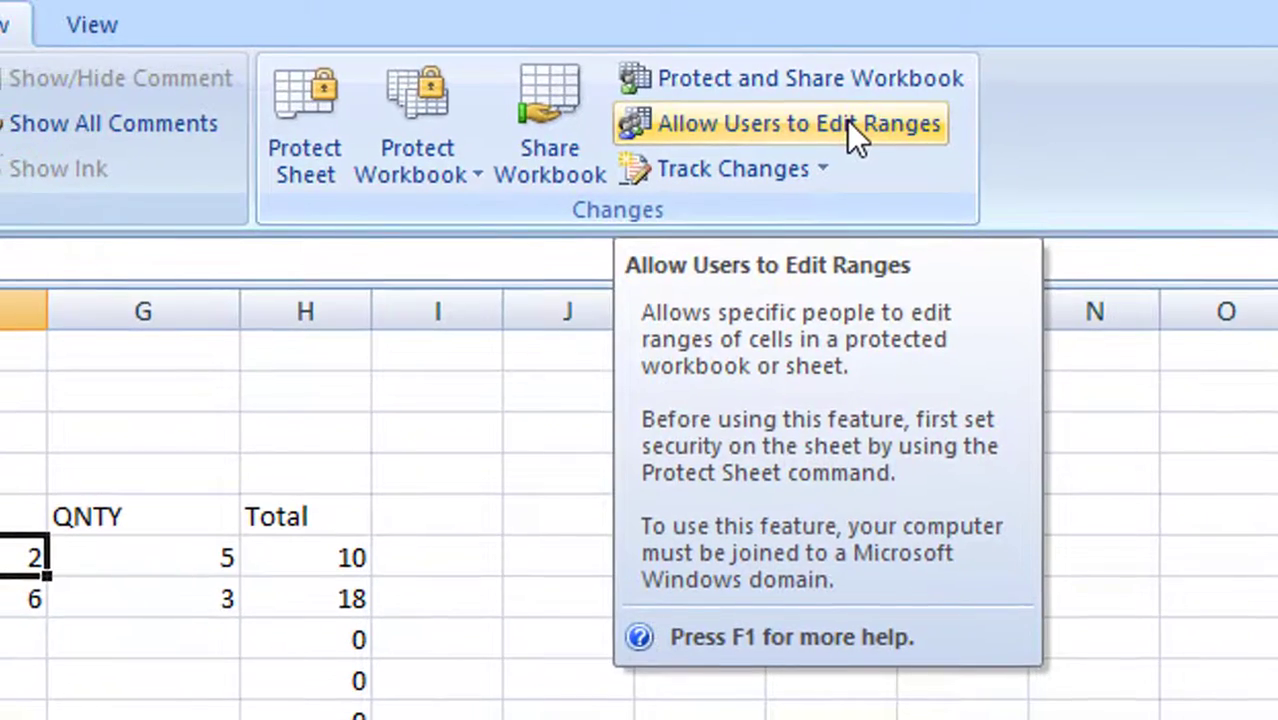
Add Range3 covering F6:G17 in Allow Users to Edit Ranges and confirm
{"action": "left_click", "coordinate": [872, 140]}
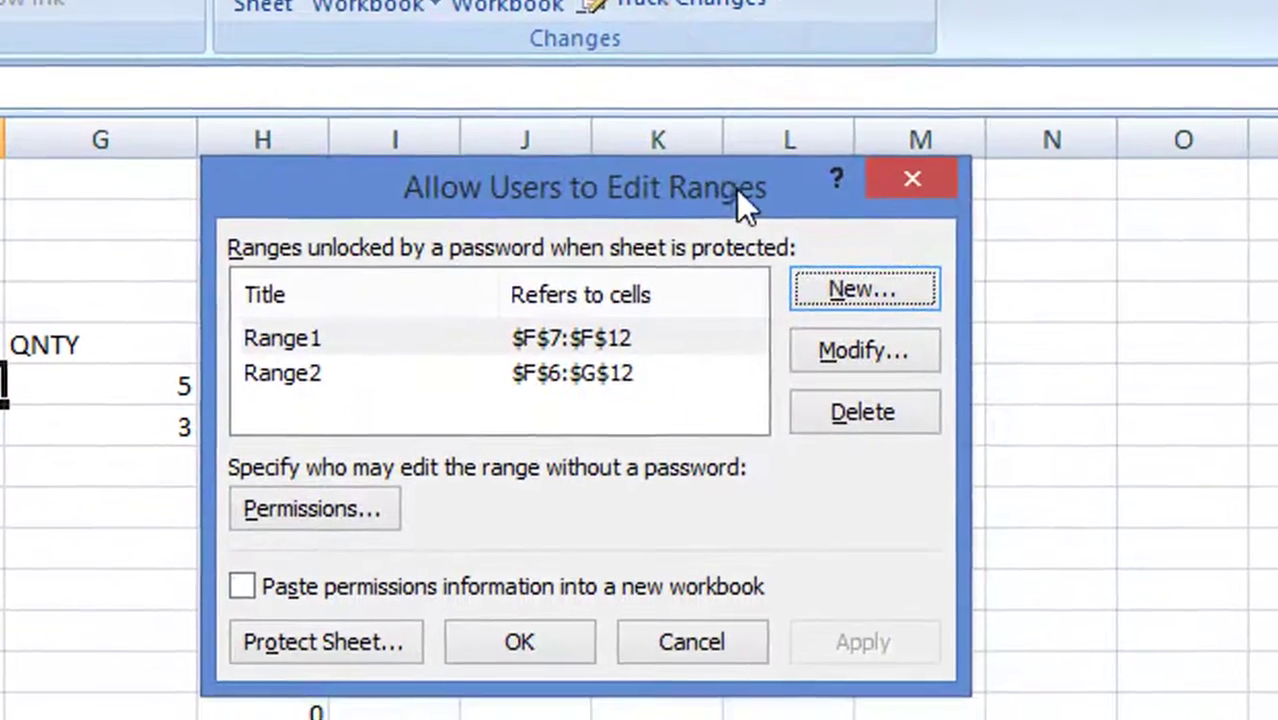
{"action": "left_click_drag", "start_coordinate": [782, 375], "coordinate": [1043, 361]}
{"action": "left_click", "coordinate": [1105, 276]}
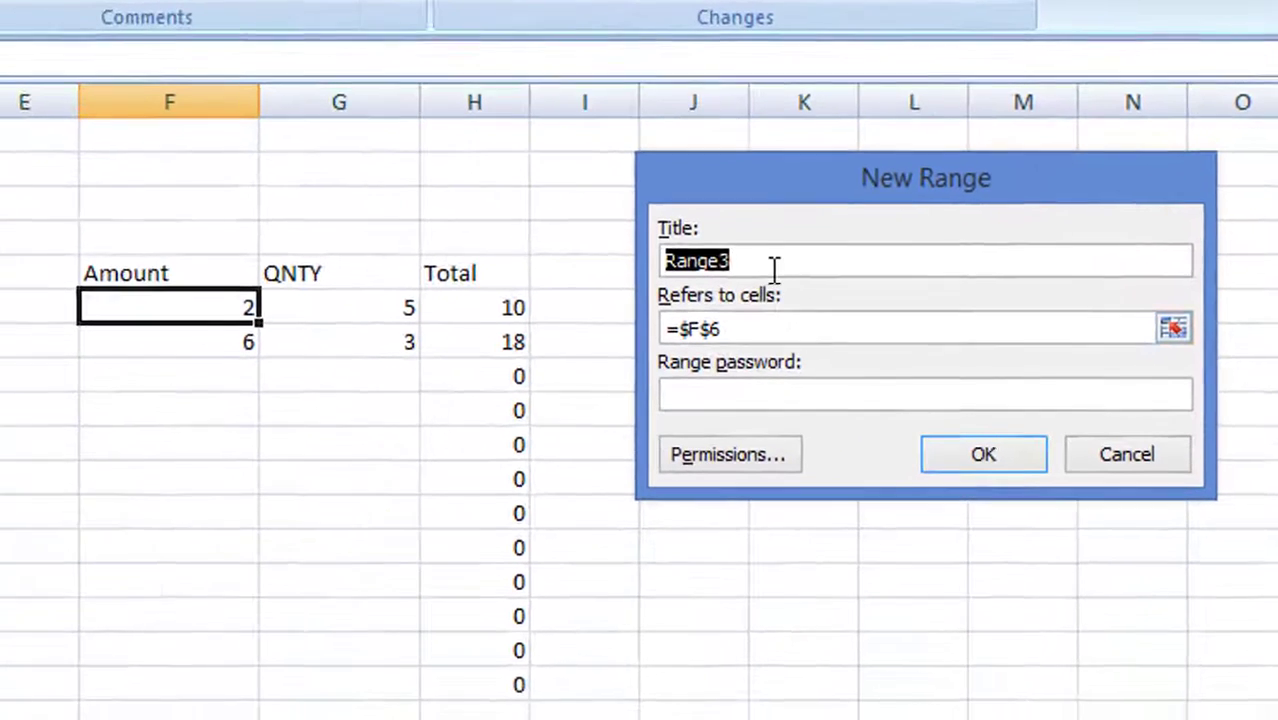
{"action": "left_click", "coordinate": [760, 328]}
{"action": "left_click_drag", "start_coordinate": [158, 306], "coordinate": [365, 676]}
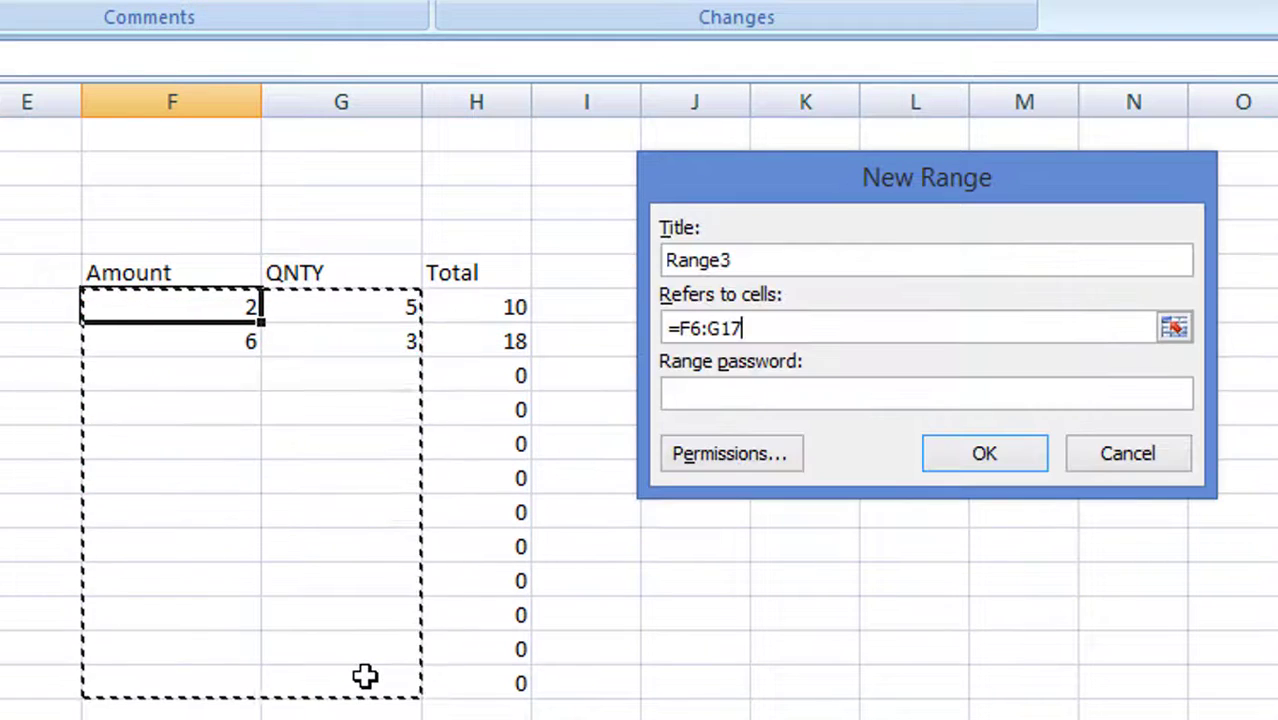
{"action": "left_click", "coordinate": [993, 458]}
{"action": "left_click", "coordinate": [880, 506]}
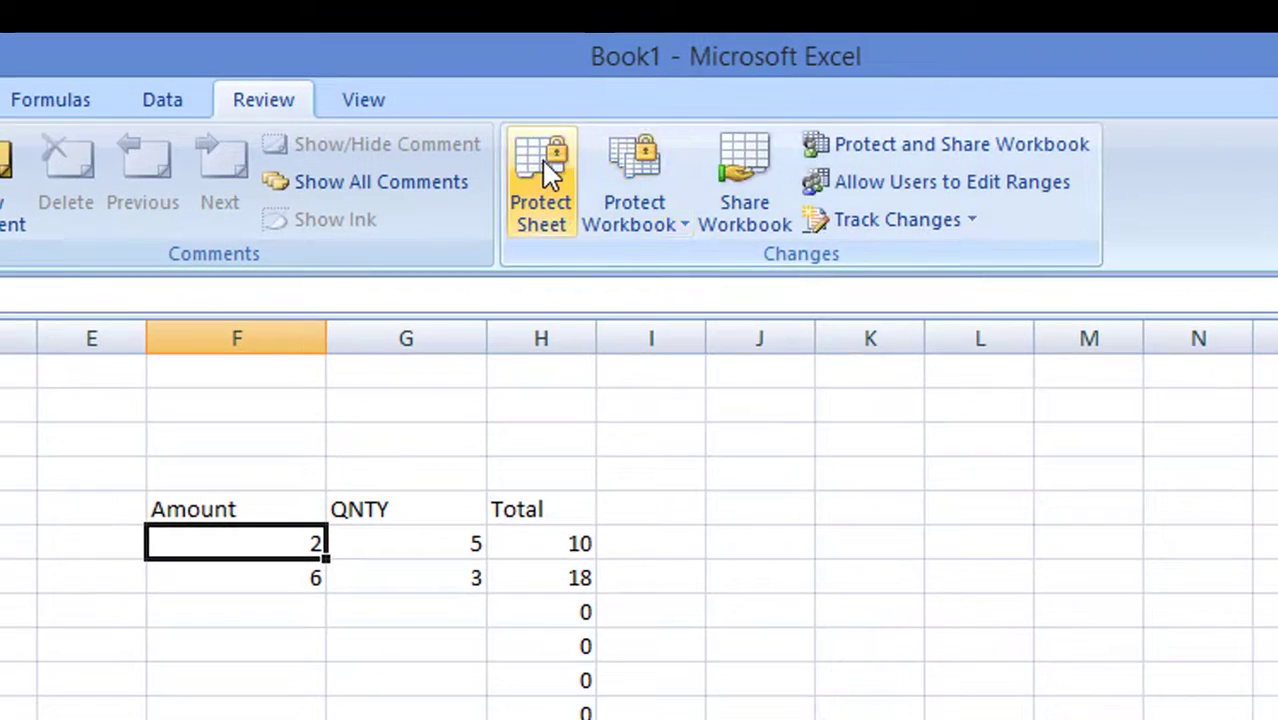
Protect the sheet with a password, re-entering it to confirm
{"action": "left_click", "coordinate": [530, 115]}
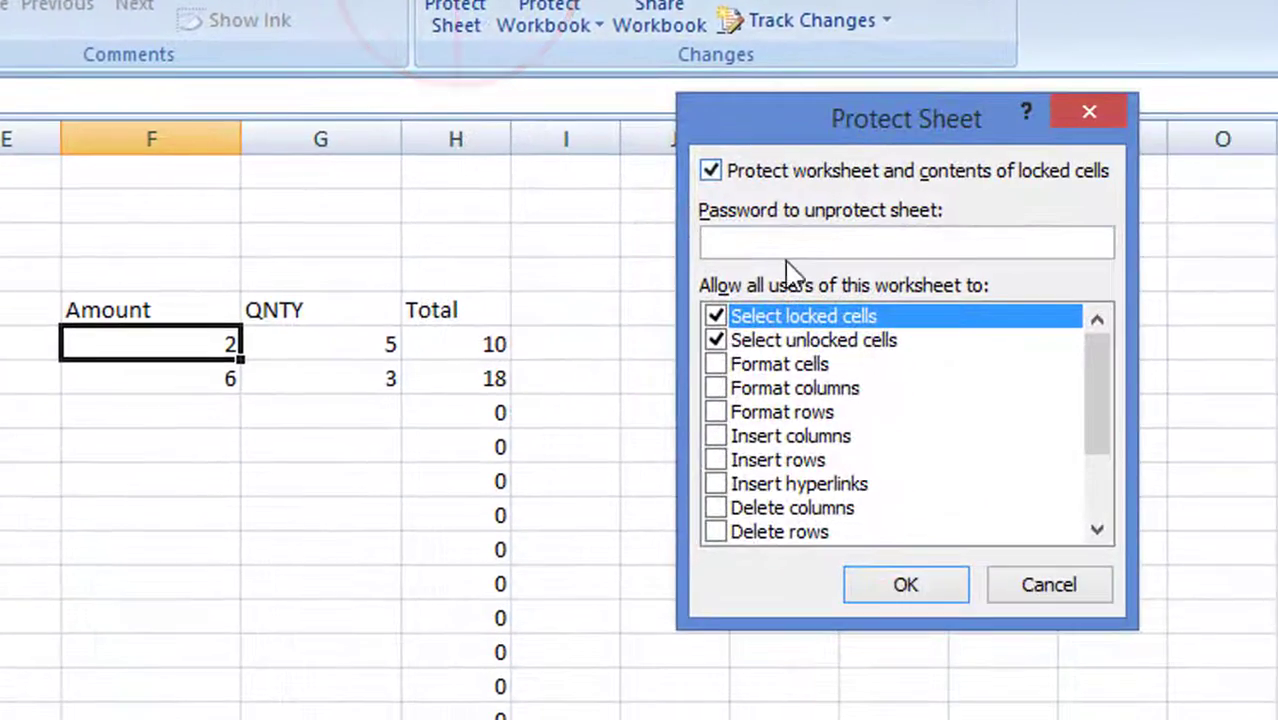
{"action": "left_click", "coordinate": [829, 334]}
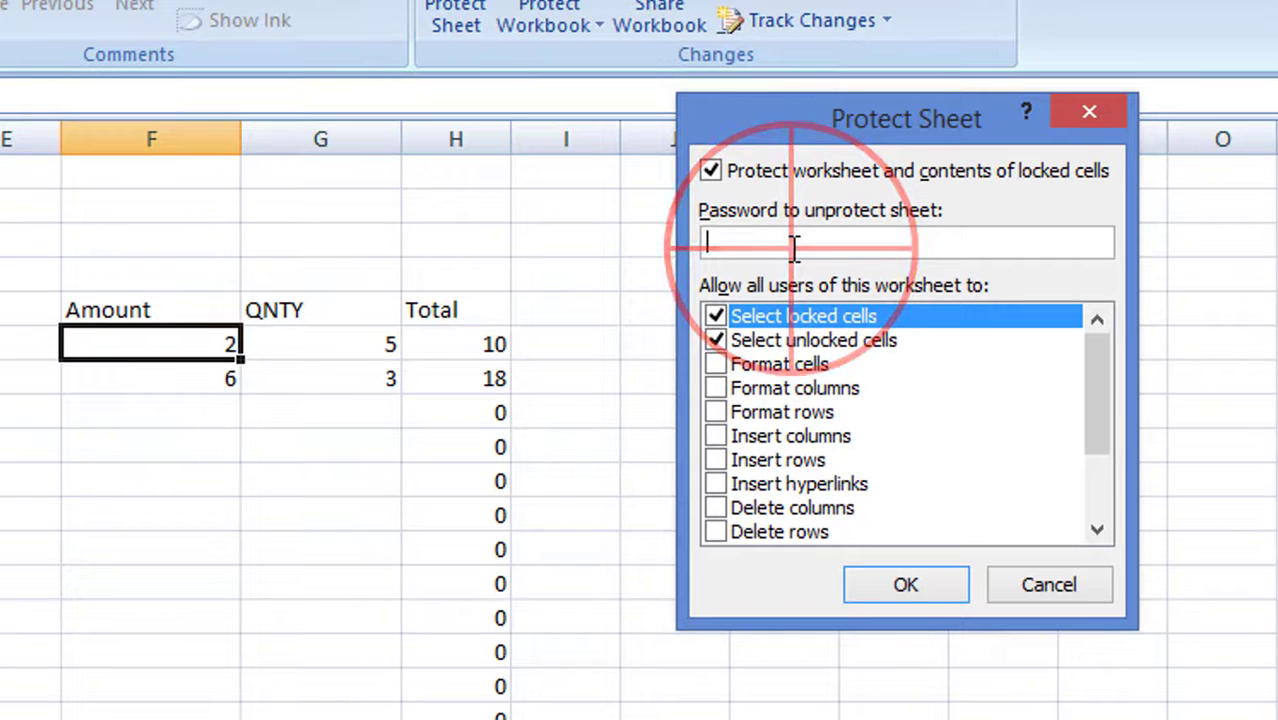
{"action": "type", "text": "●●"}
{"action": "left_click", "coordinate": [910, 588]}
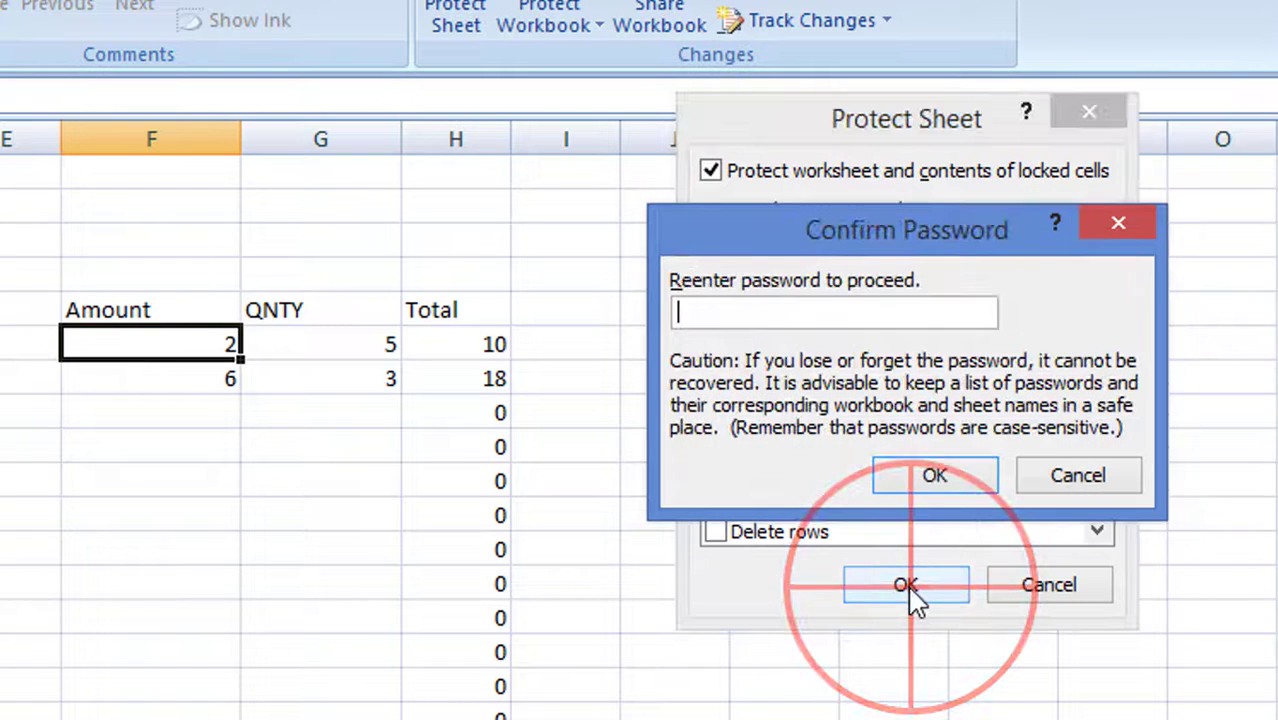
{"action": "type", "text": "●●"}
{"action": "left_click", "coordinate": [932, 475]}
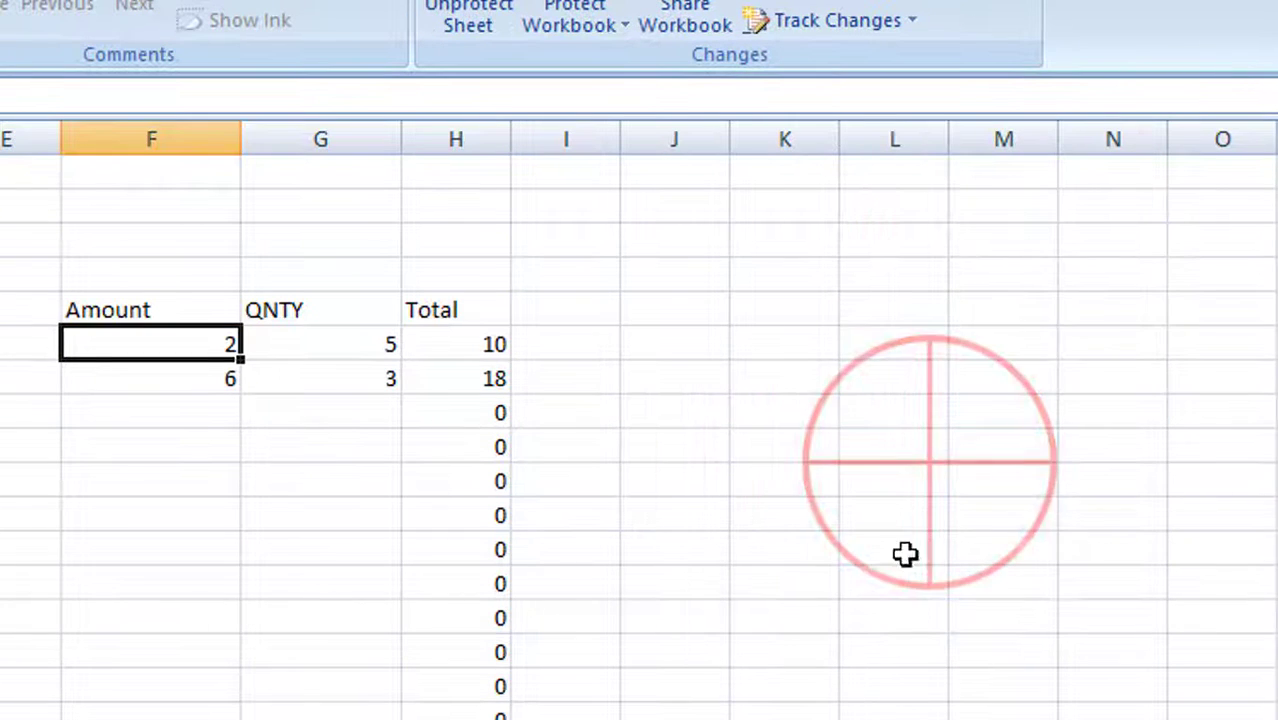
Test locked cells K6 and D9 by typing 'a' and dismissing each read-only warning
{"action": "left_click", "coordinate": [760, 357]}
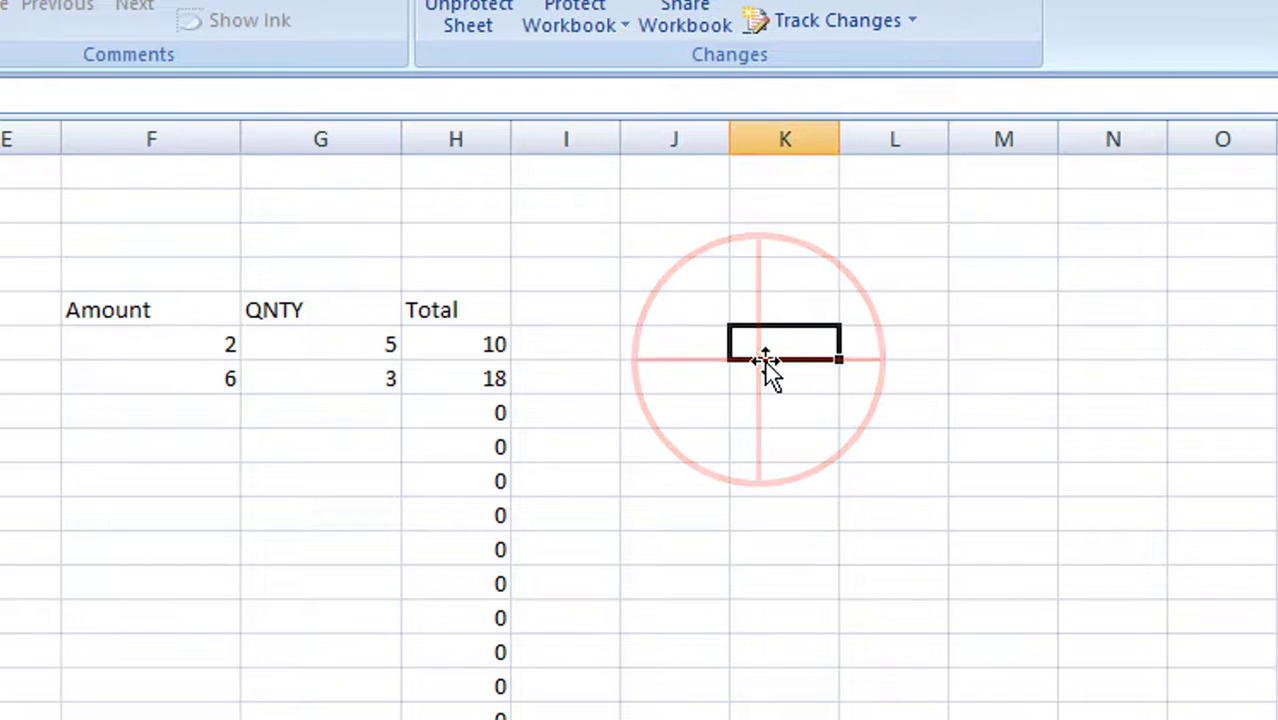
{"action": "key", "text": "a"}
{"action": "key", "text": "Return"}
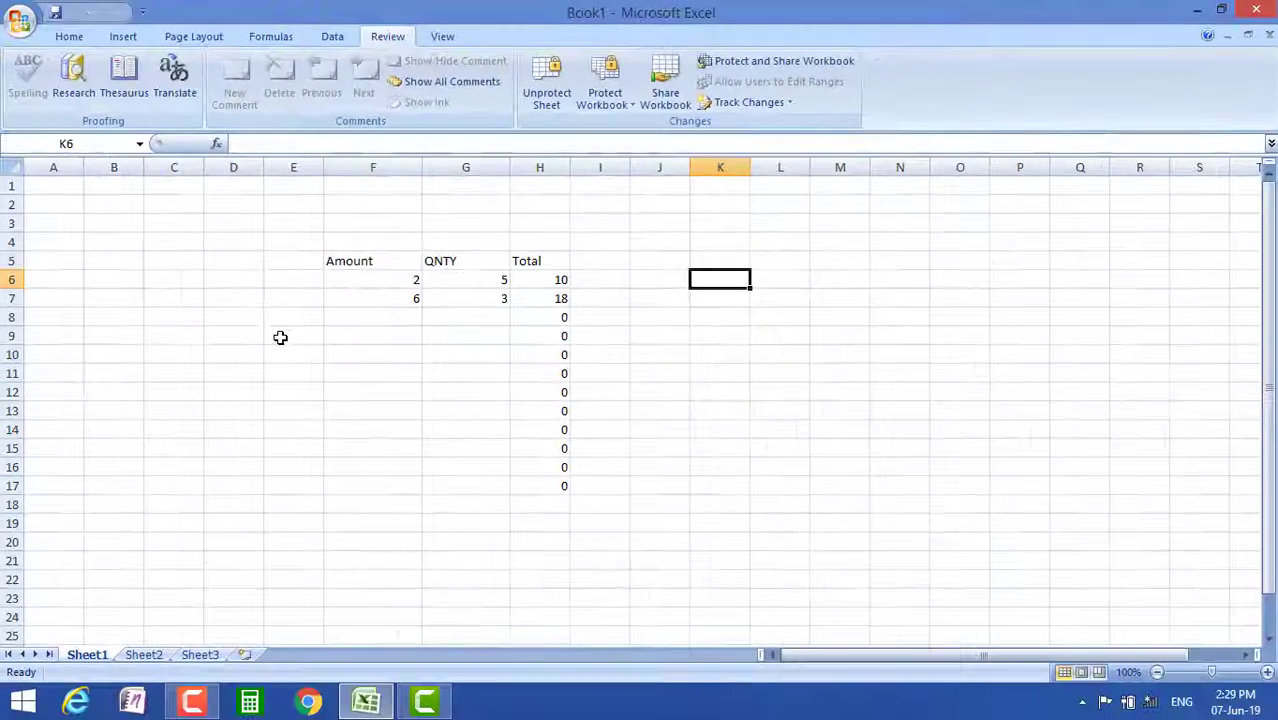
{"action": "left_click", "coordinate": [251, 329]}
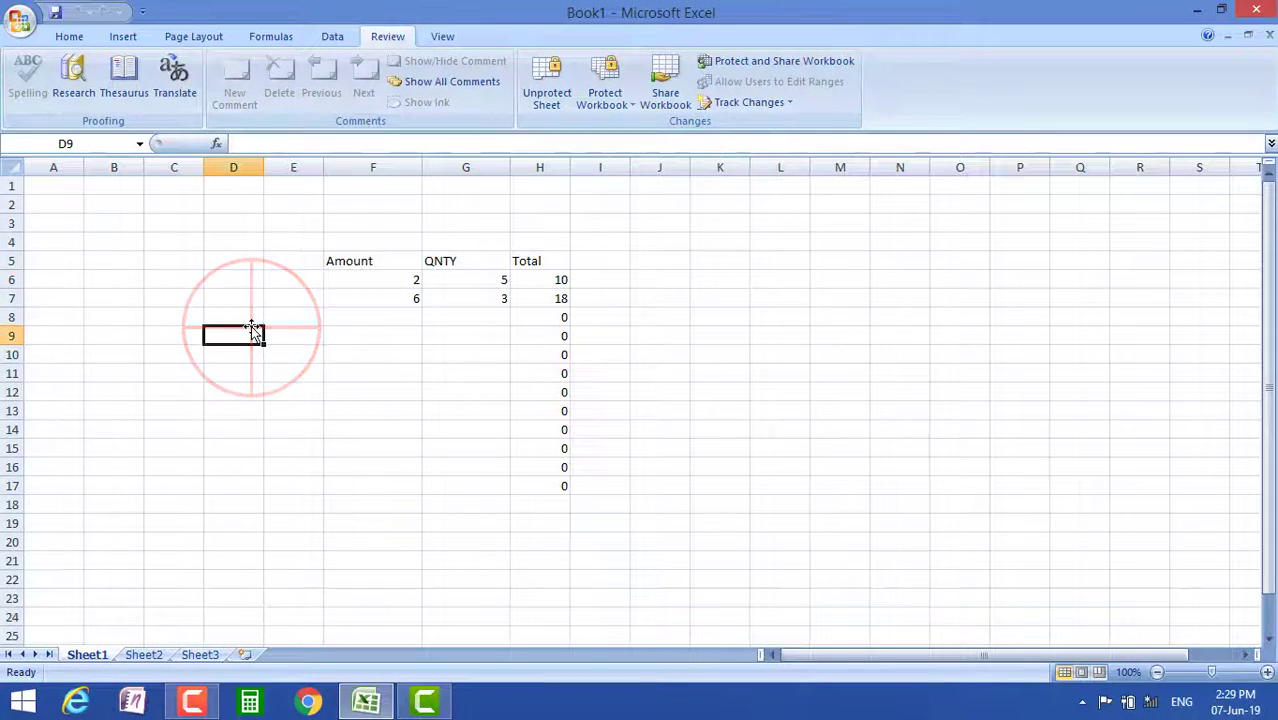
{"action": "key", "text": "a"}
{"action": "key", "text": "Return"}
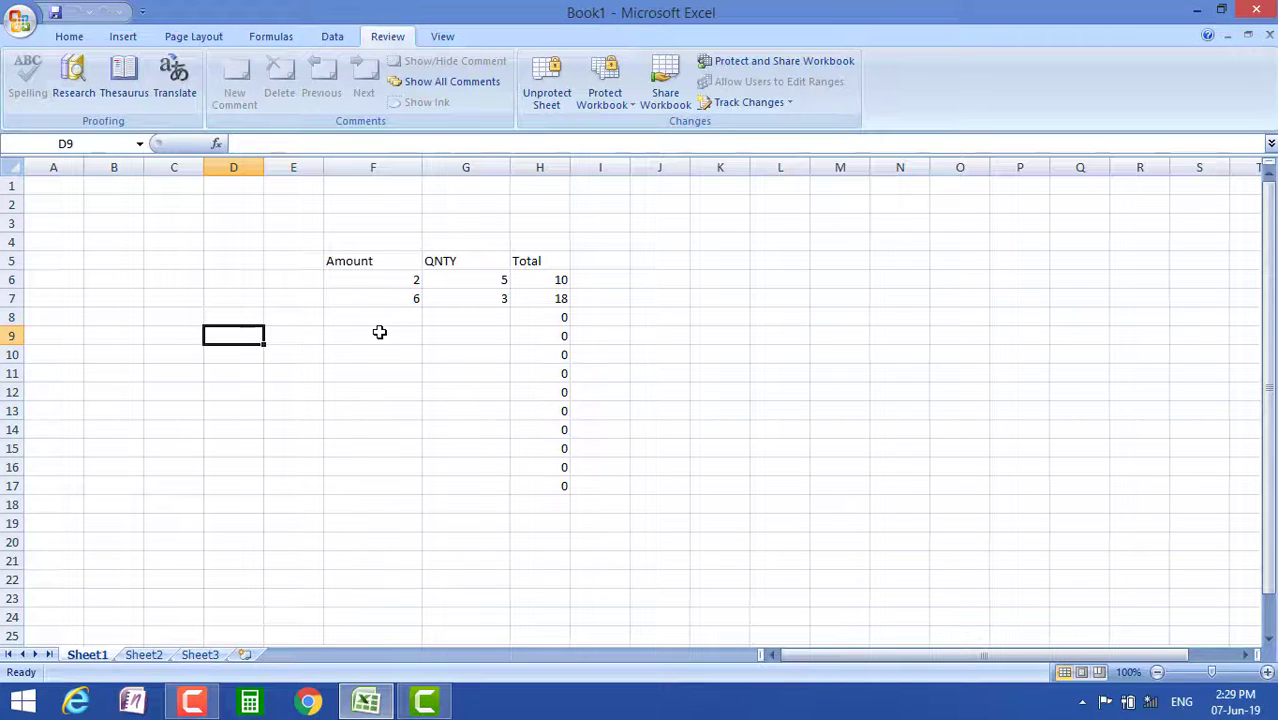
Enter 4 in F8, 6 in G8 and 1 in G9 within the editable range
{"action": "left_click", "coordinate": [395, 318]}
{"action": "type", "text": "4"}
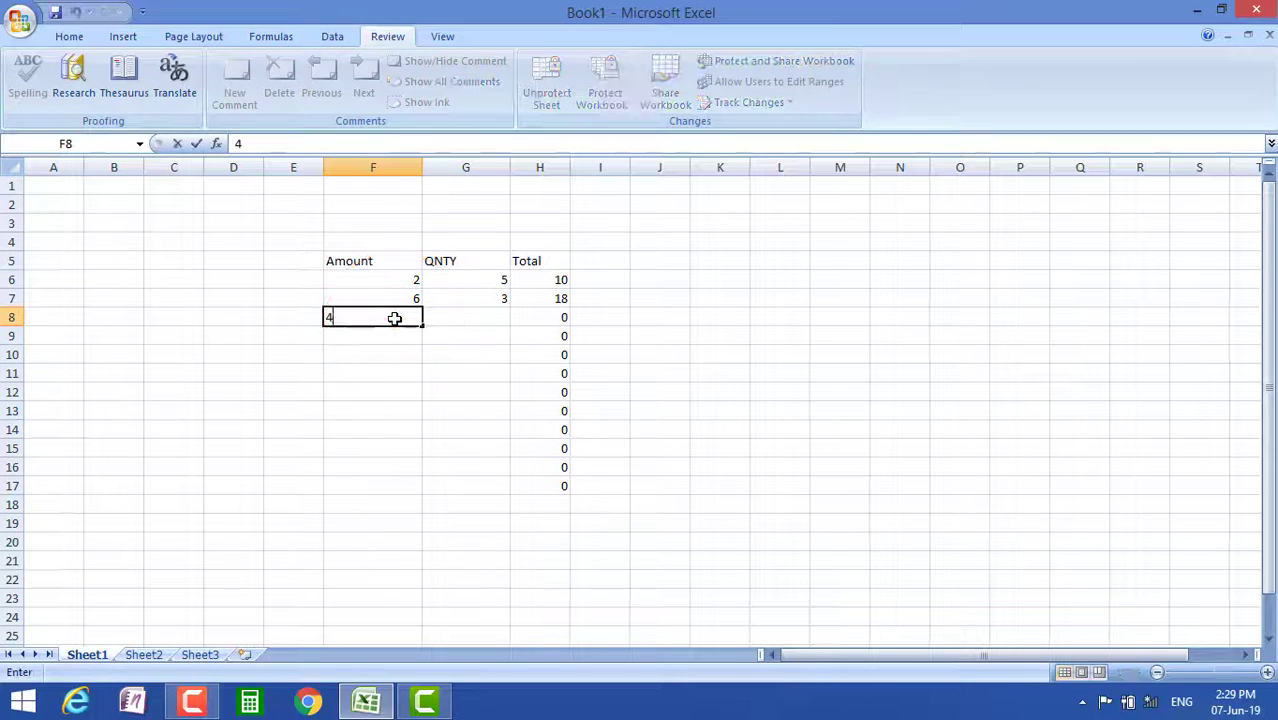
{"action": "left_click", "coordinate": [395, 318]}
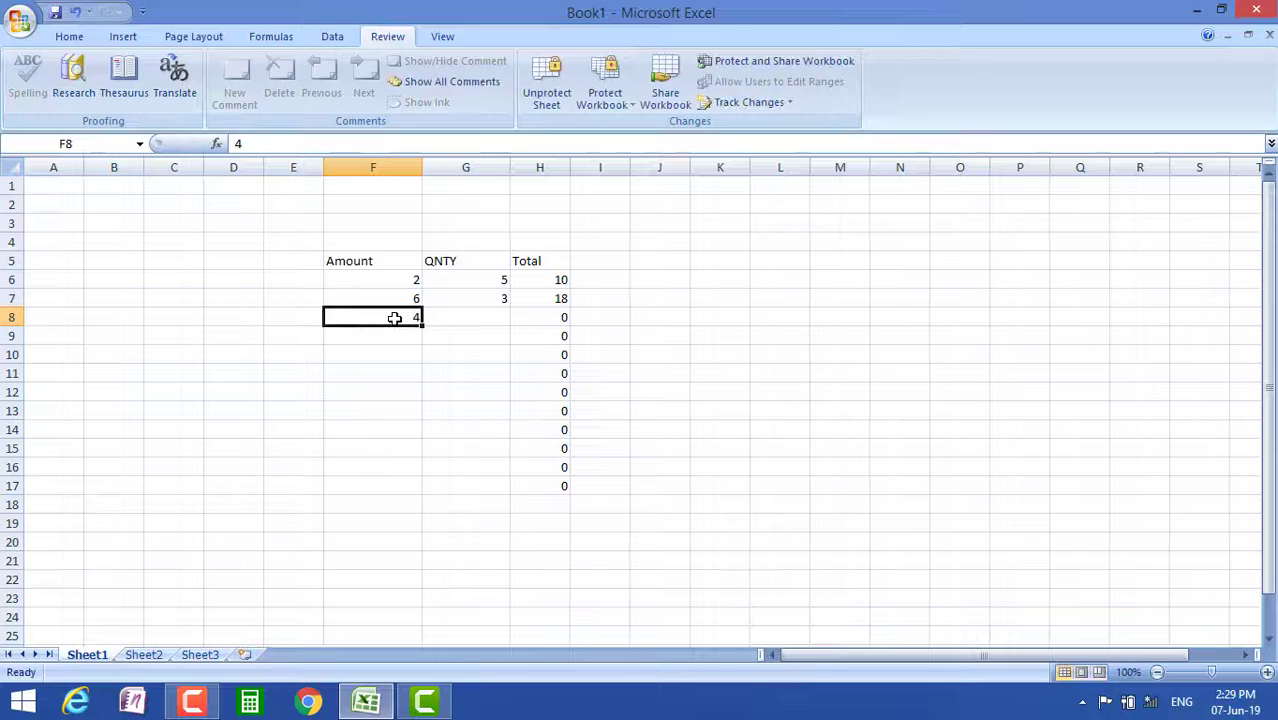
{"action": "left_click", "coordinate": [466, 317]}
{"action": "type", "text": "6"}
{"action": "key", "text": "Return"}
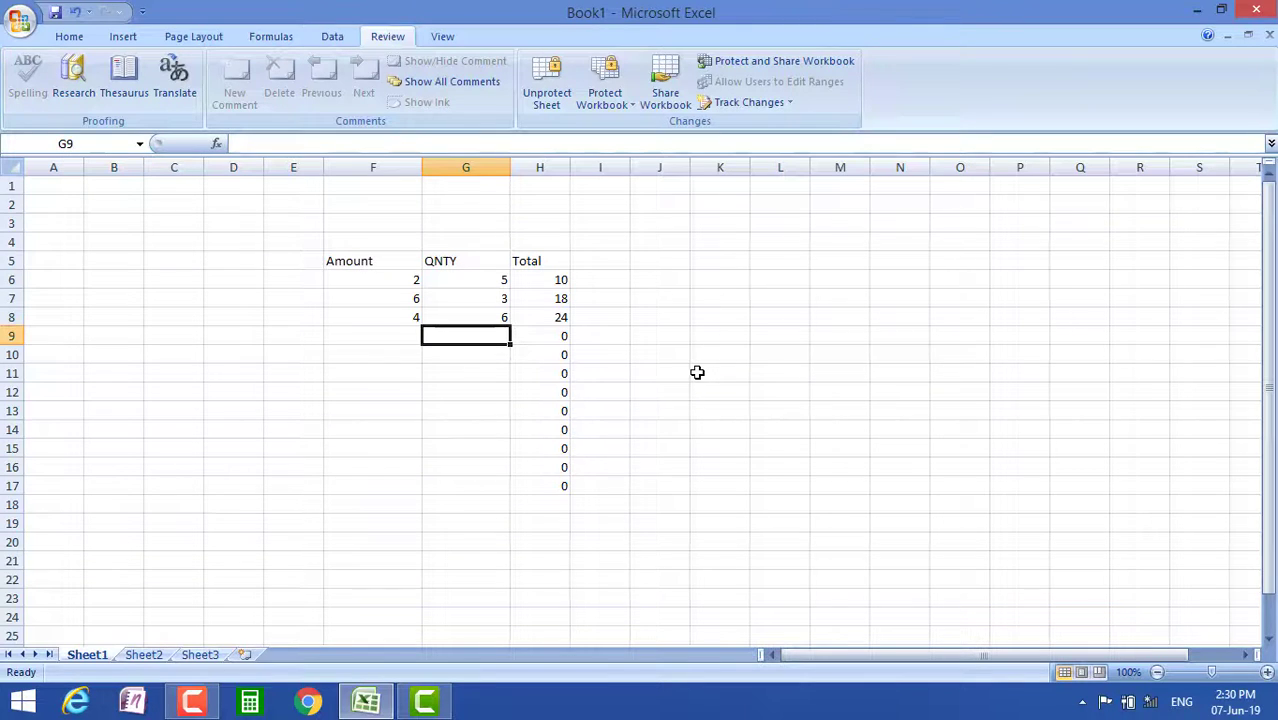
{"action": "type", "text": "1"}
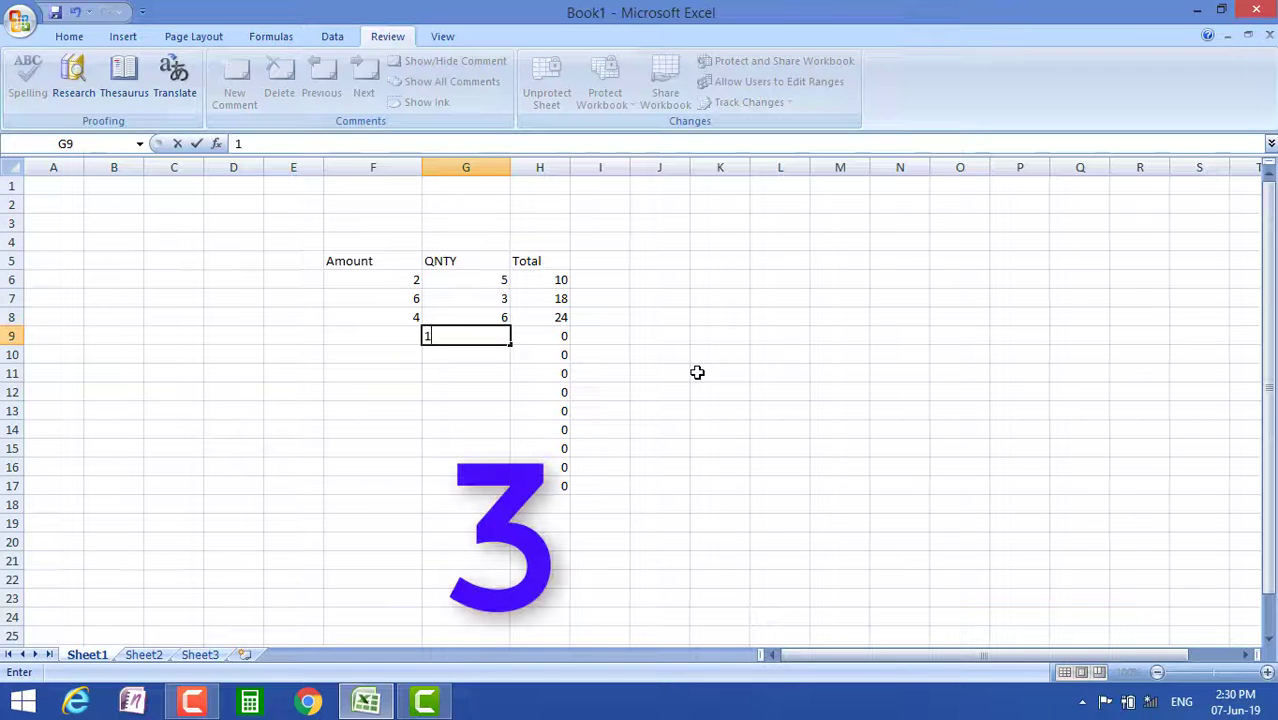
{"action": "left_click", "coordinate": [697, 372]}
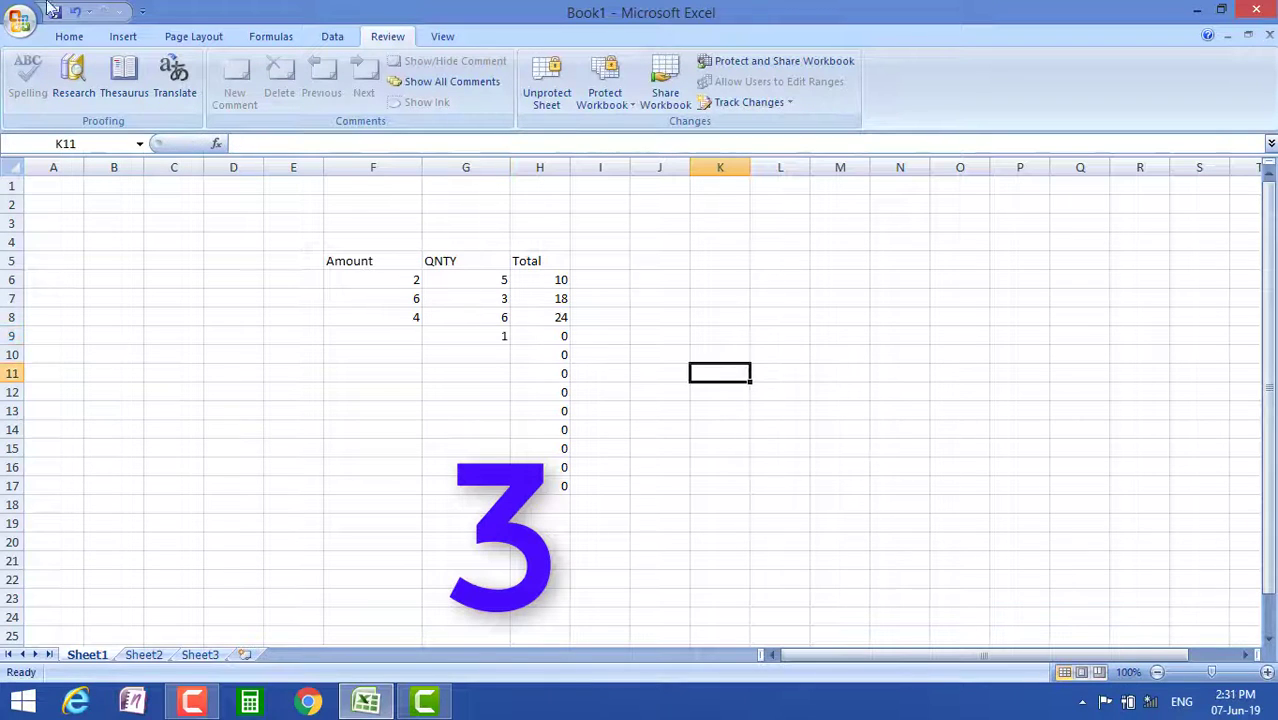
{"action": "left_click", "coordinate": [55, 13]}
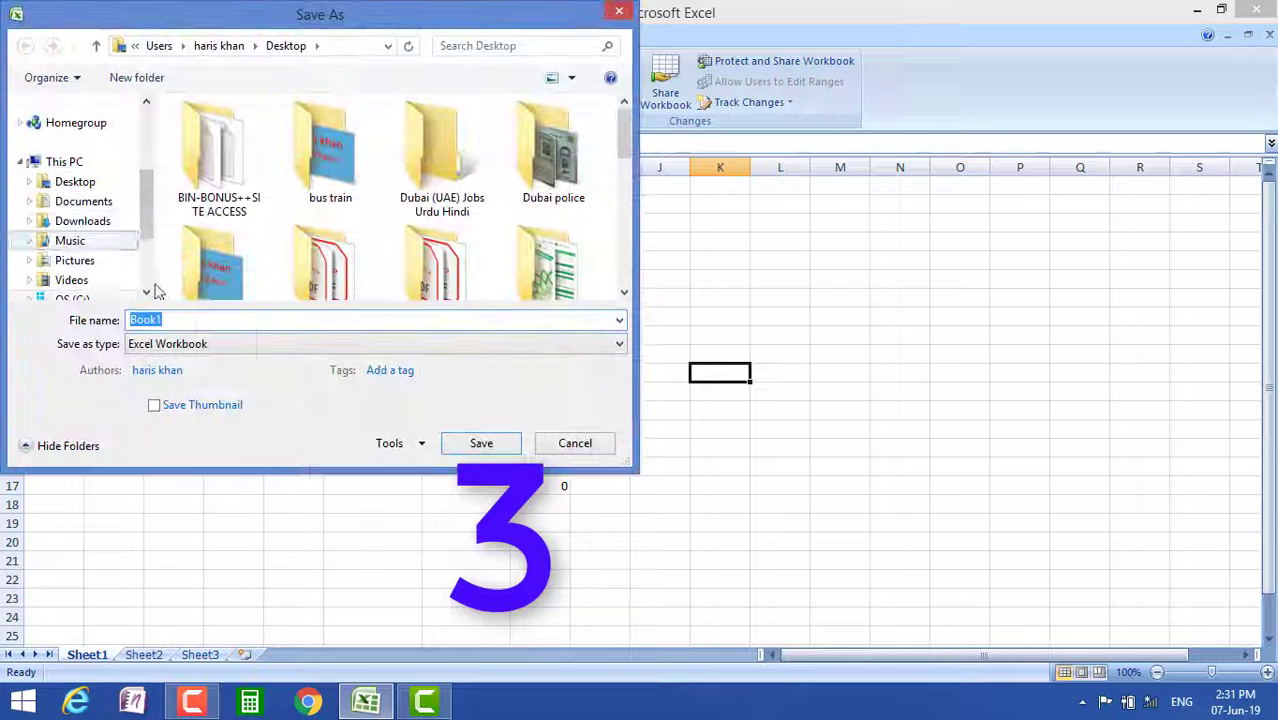
Save the workbook to the Desktop, replacing Book1 with a person's name as file name
{"action": "left_click", "coordinate": [82, 183]}
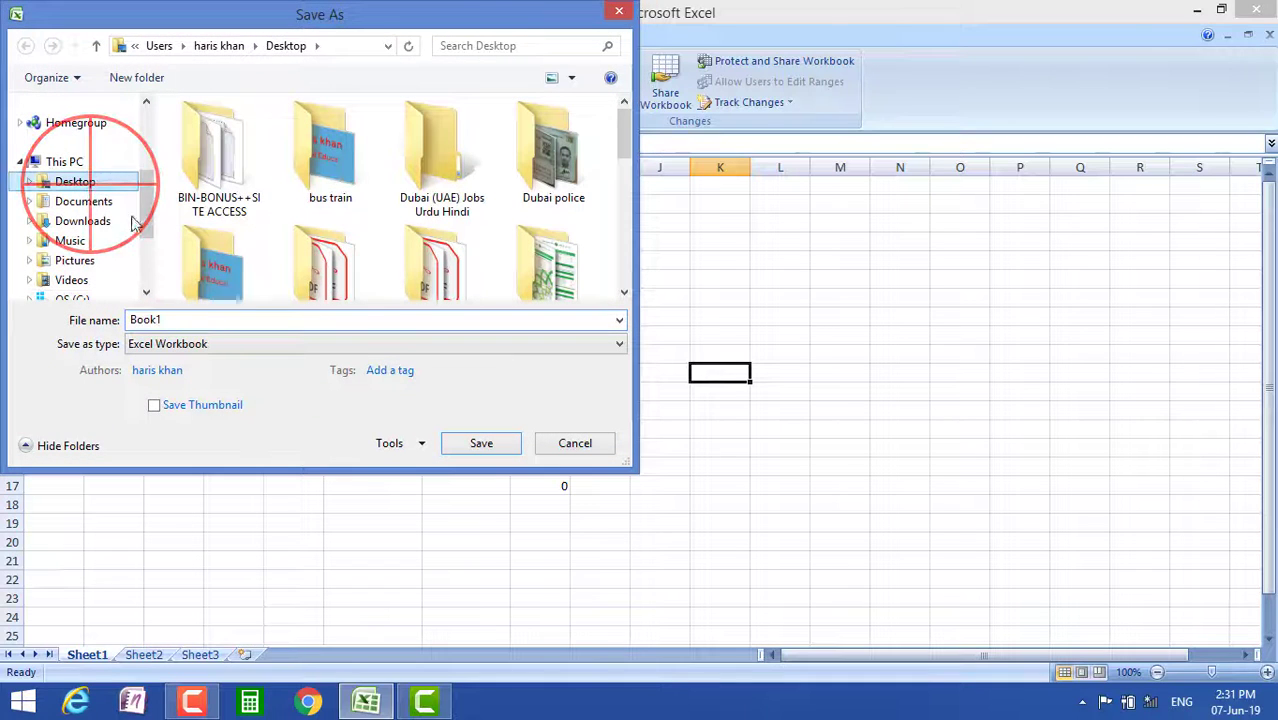
{"action": "double_click", "coordinate": [192, 319]}
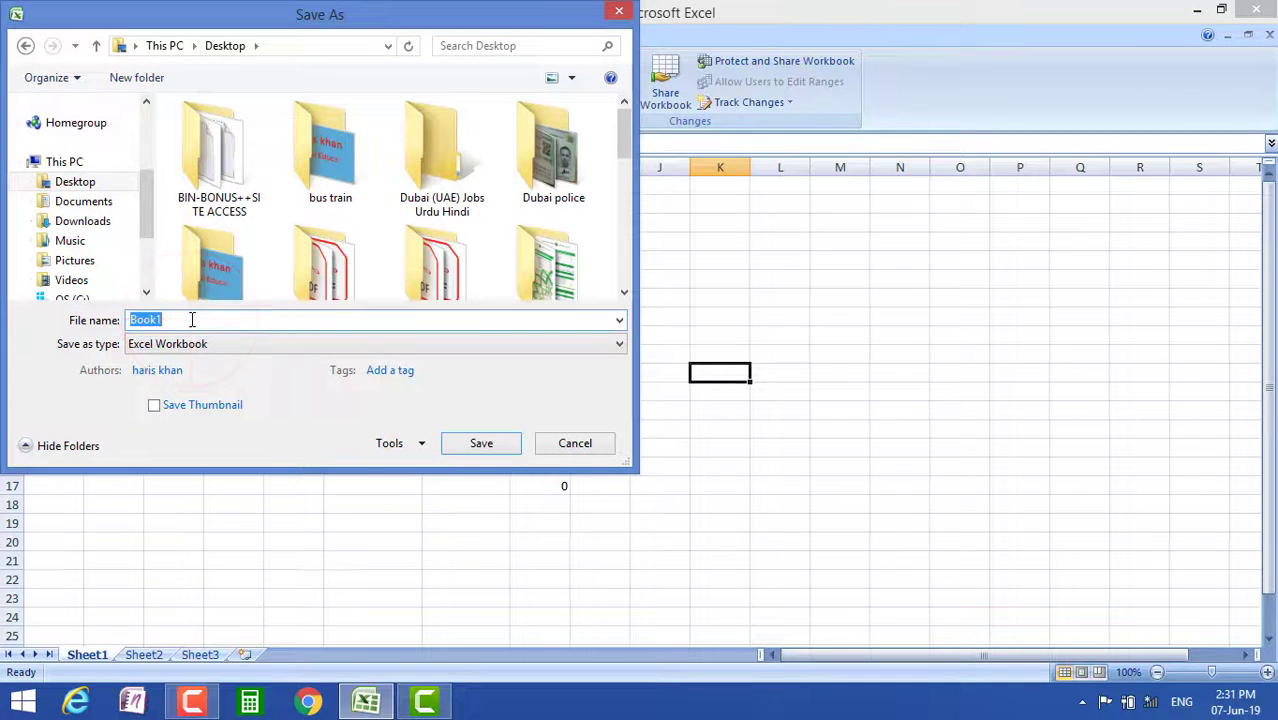
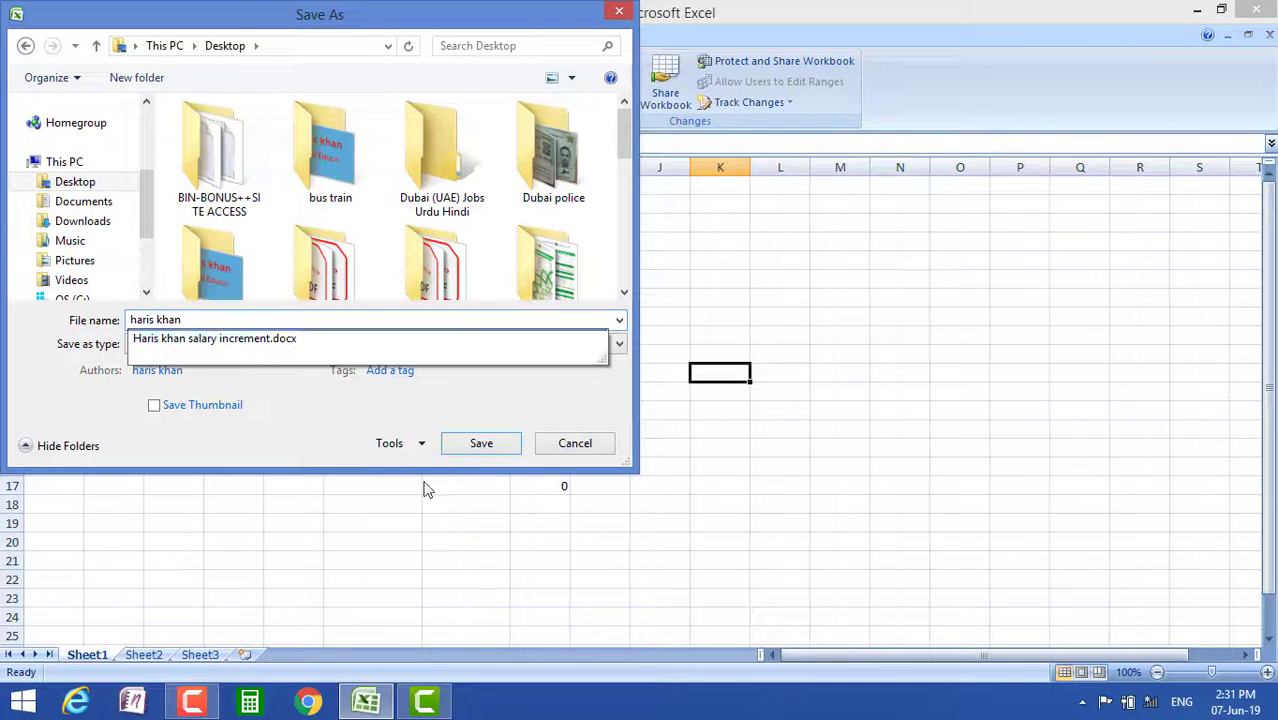
{"action": "left_click", "coordinate": [290, 410]}
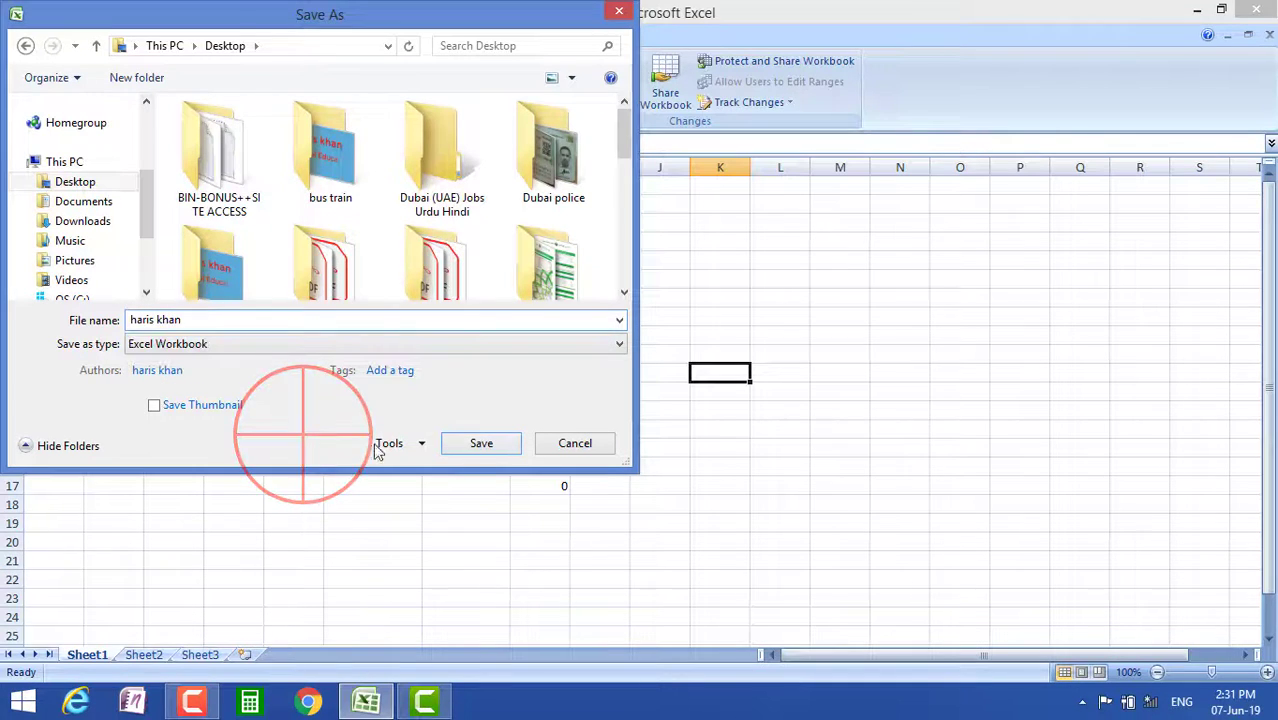
{"action": "left_click", "coordinate": [482, 448]}
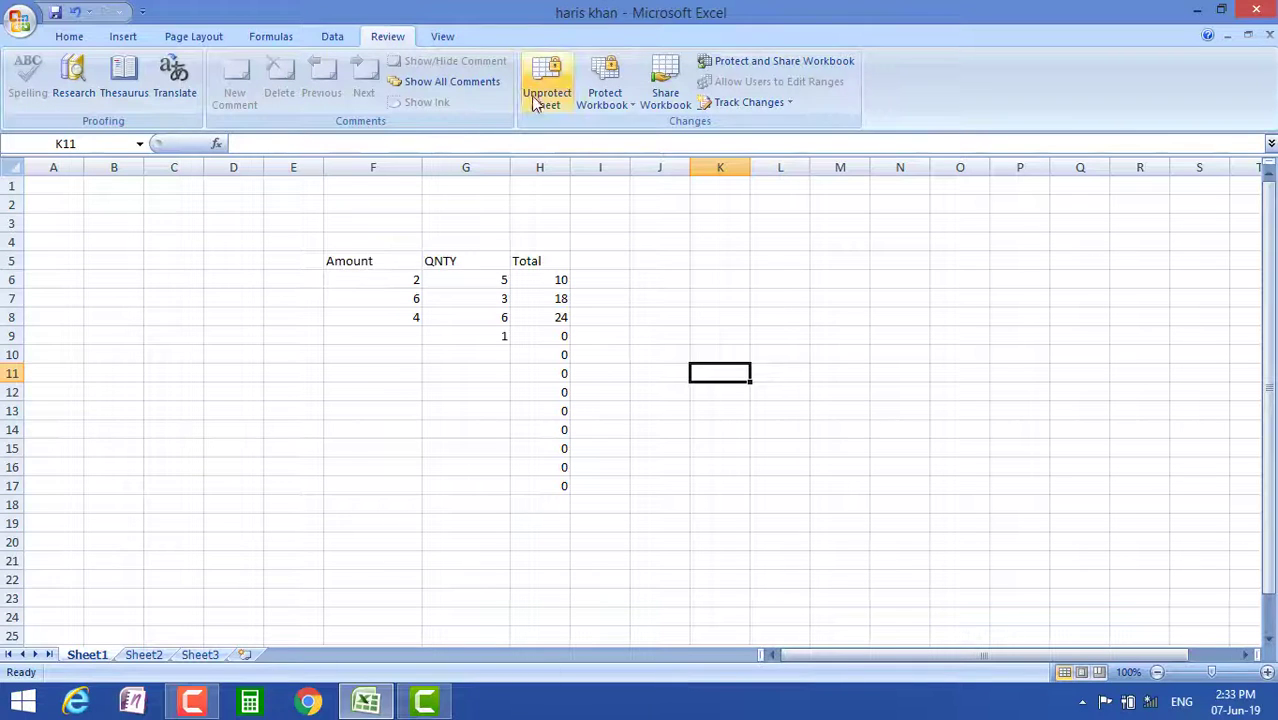
Unprotect the sheet by supplying its password
{"action": "left_click", "coordinate": [546, 85]}
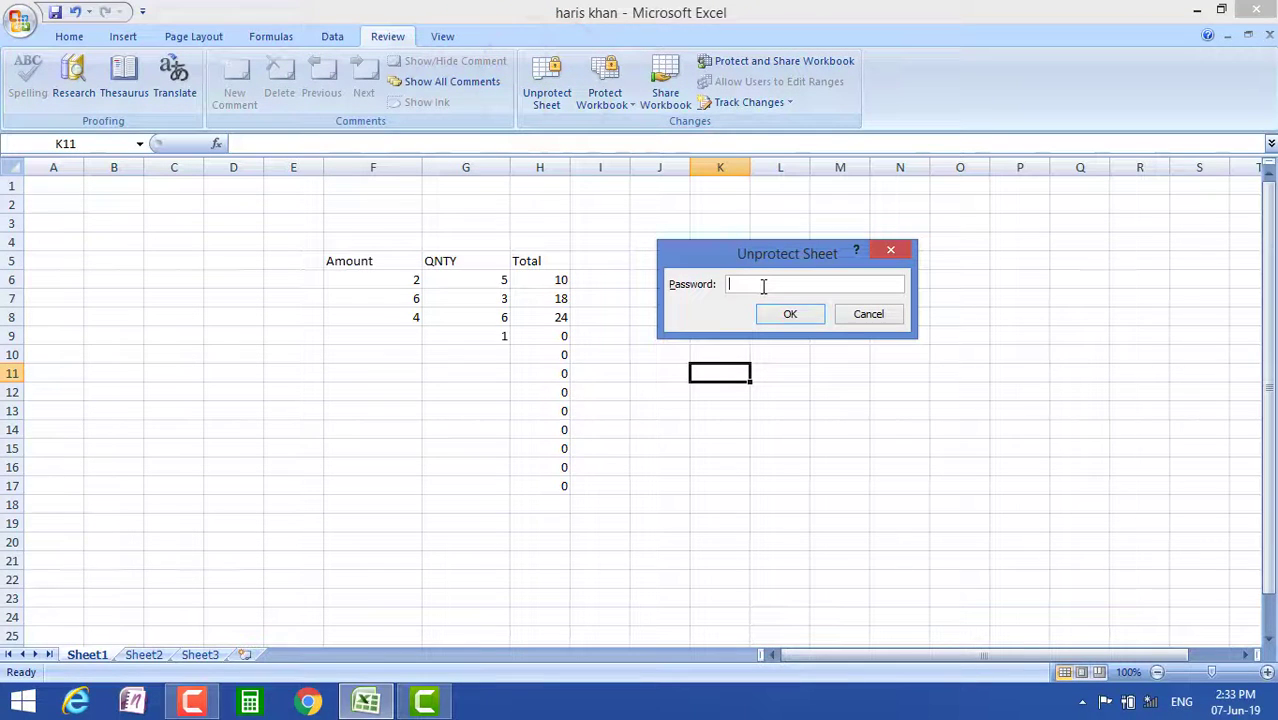
{"action": "left_click", "coordinate": [789, 318]}
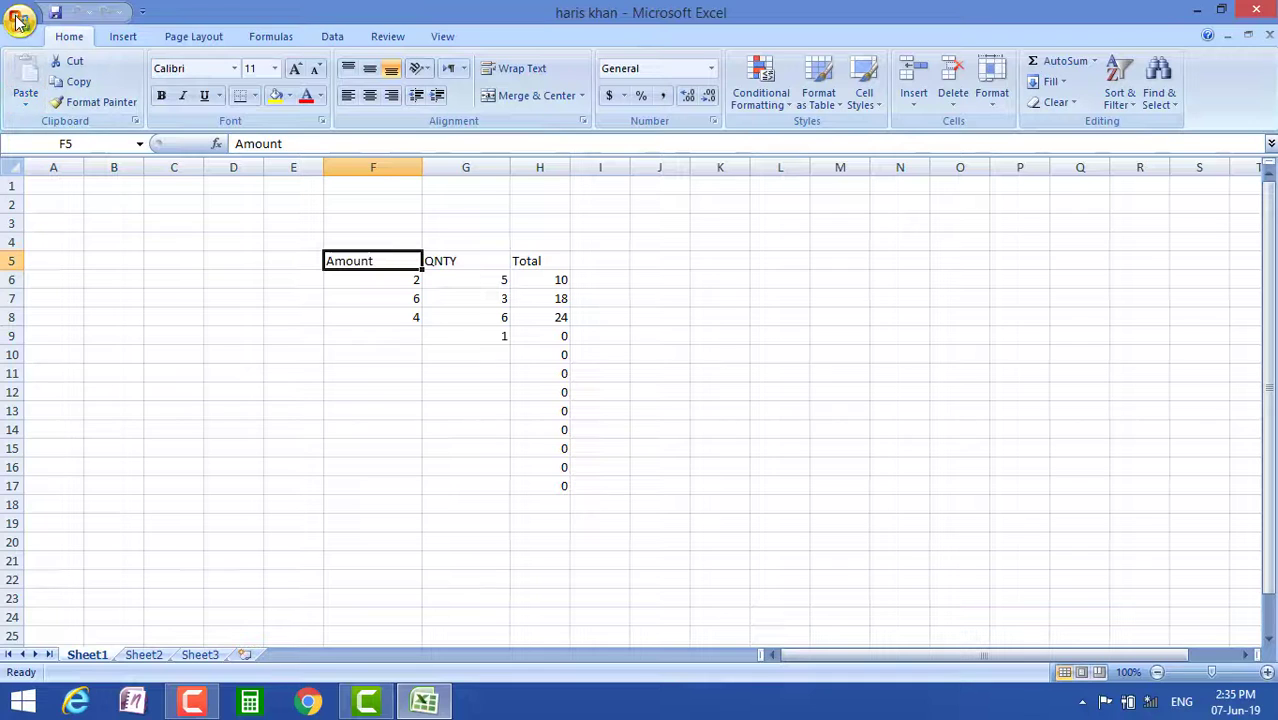
Encrypt the workbook with a password through Prepare > Encrypt Document
{"action": "left_click", "coordinate": [18, 22]}
{"action": "mouse_move", "coordinate": [55, 290]}
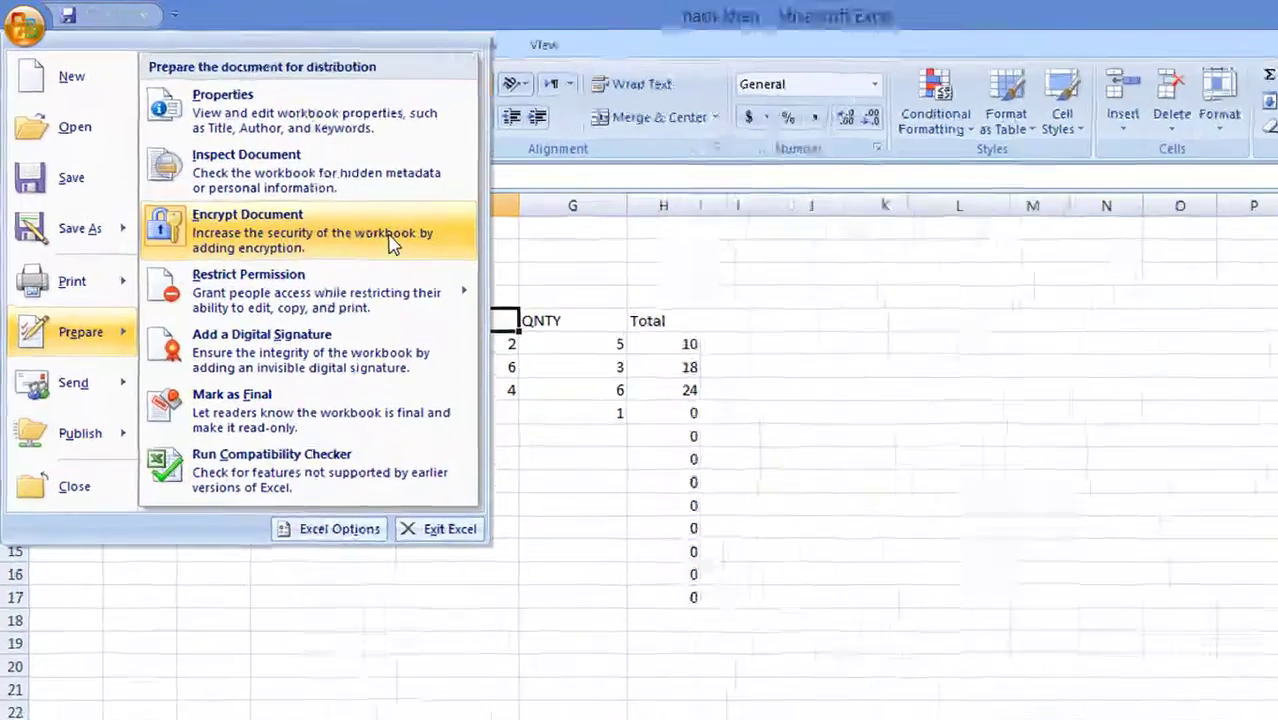
{"action": "left_click", "coordinate": [588, 365]}
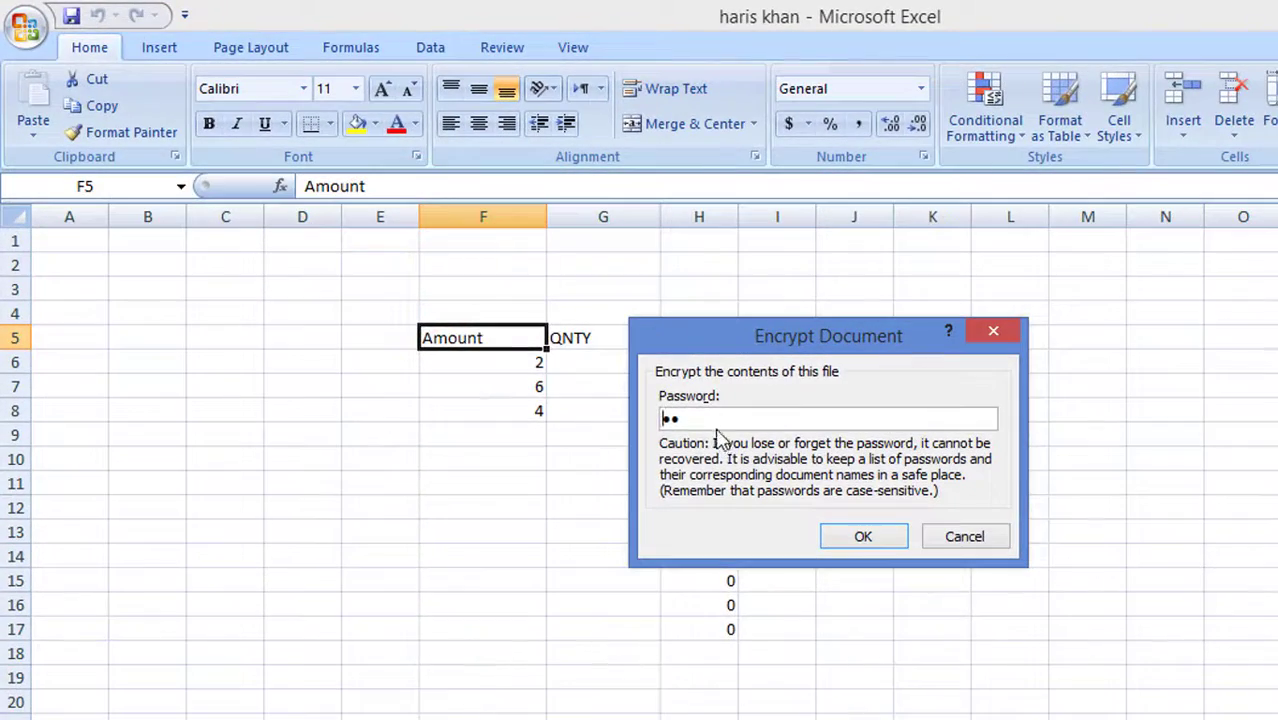
{"action": "left_click", "coordinate": [663, 418]}
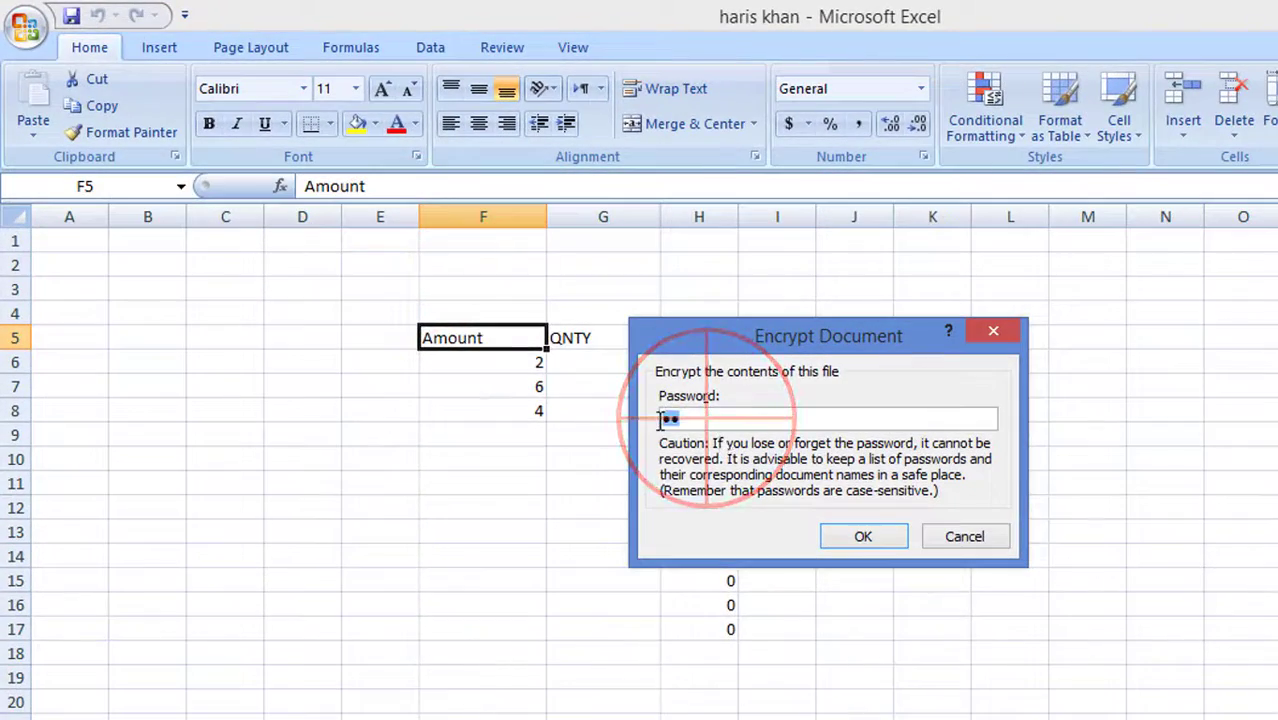
{"action": "key", "text": "BackSpace"}
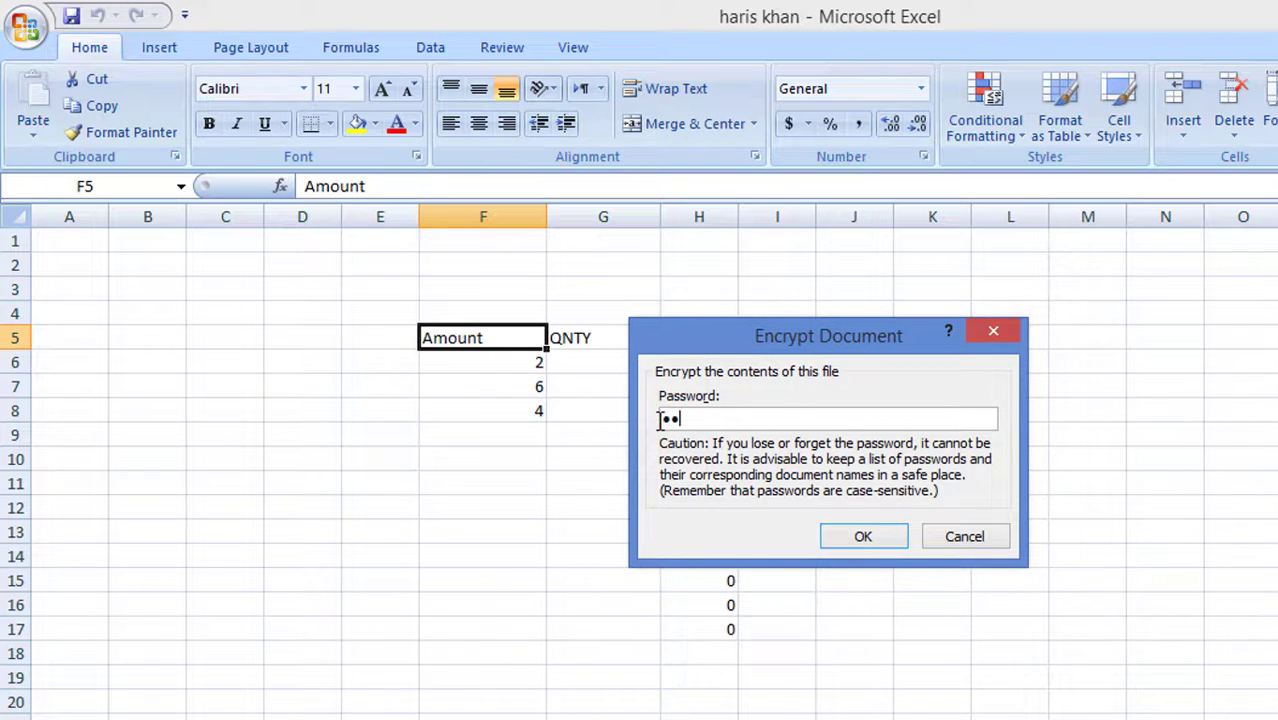
{"action": "left_click", "coordinate": [880, 540]}
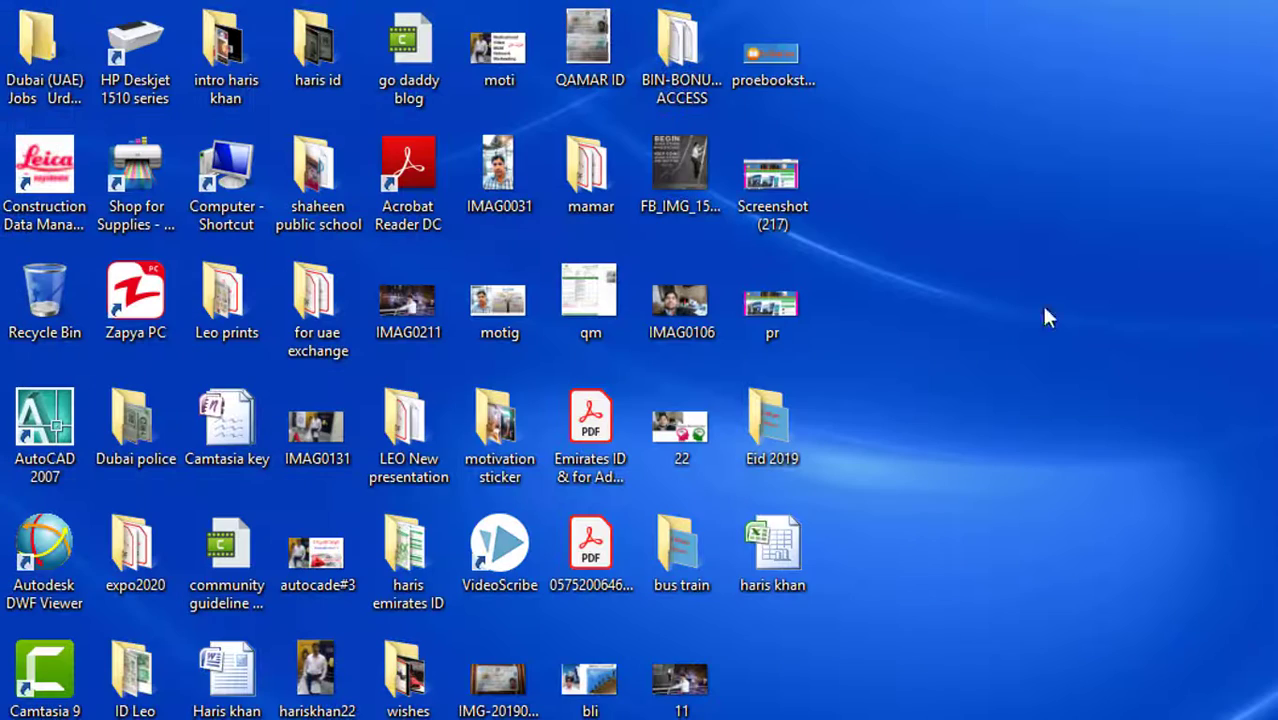
Close Excel and reopen the saved workbook from the Desktop, entering its password
{"action": "left_click", "coordinate": [975, 578]}
{"action": "left_click", "coordinate": [797, 561]}
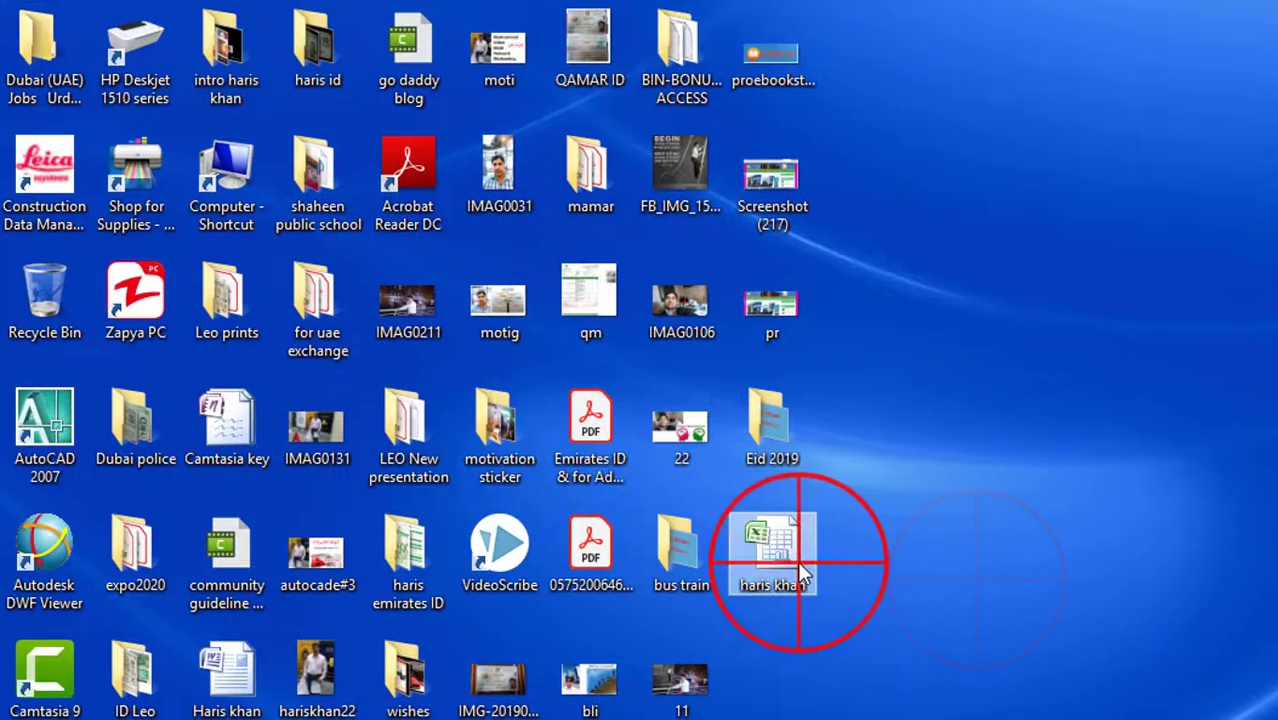
{"action": "double_click", "coordinate": [797, 561]}
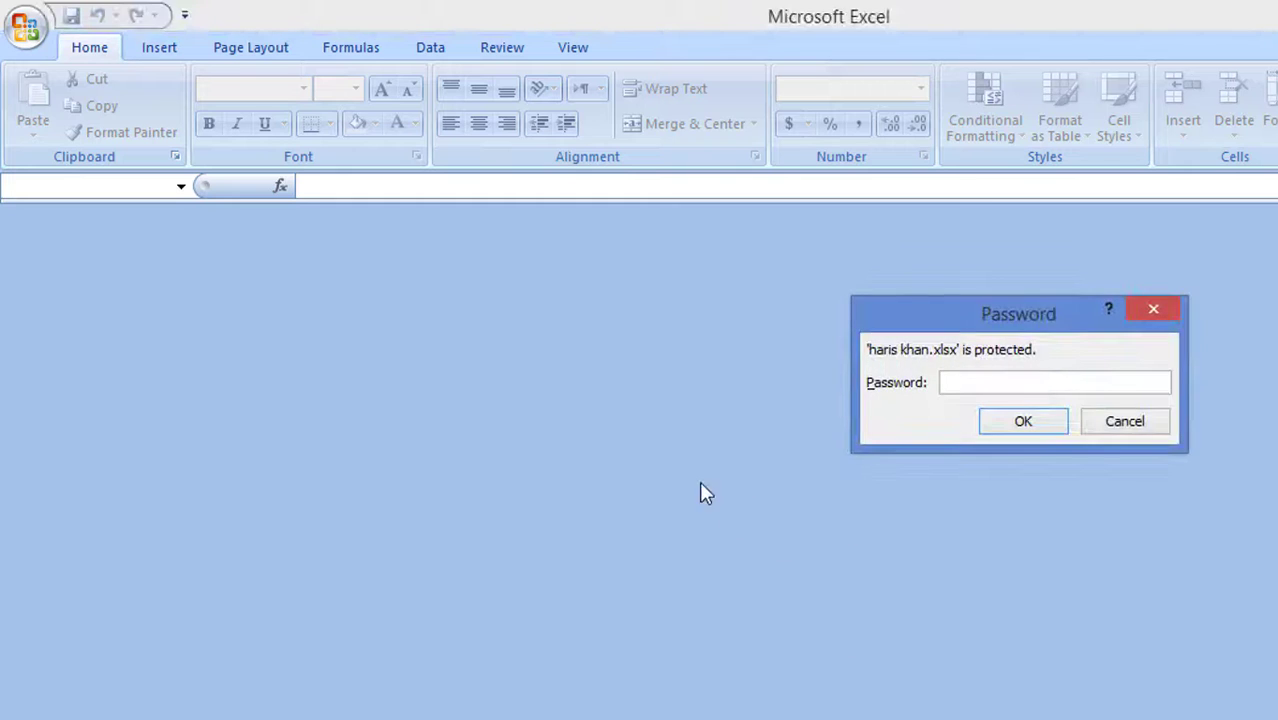
{"action": "left_click", "coordinate": [692, 505]}
{"action": "left_click", "coordinate": [419, 537]}
{"action": "left_click", "coordinate": [414, 556]}
{"action": "left_click", "coordinate": [419, 576]}
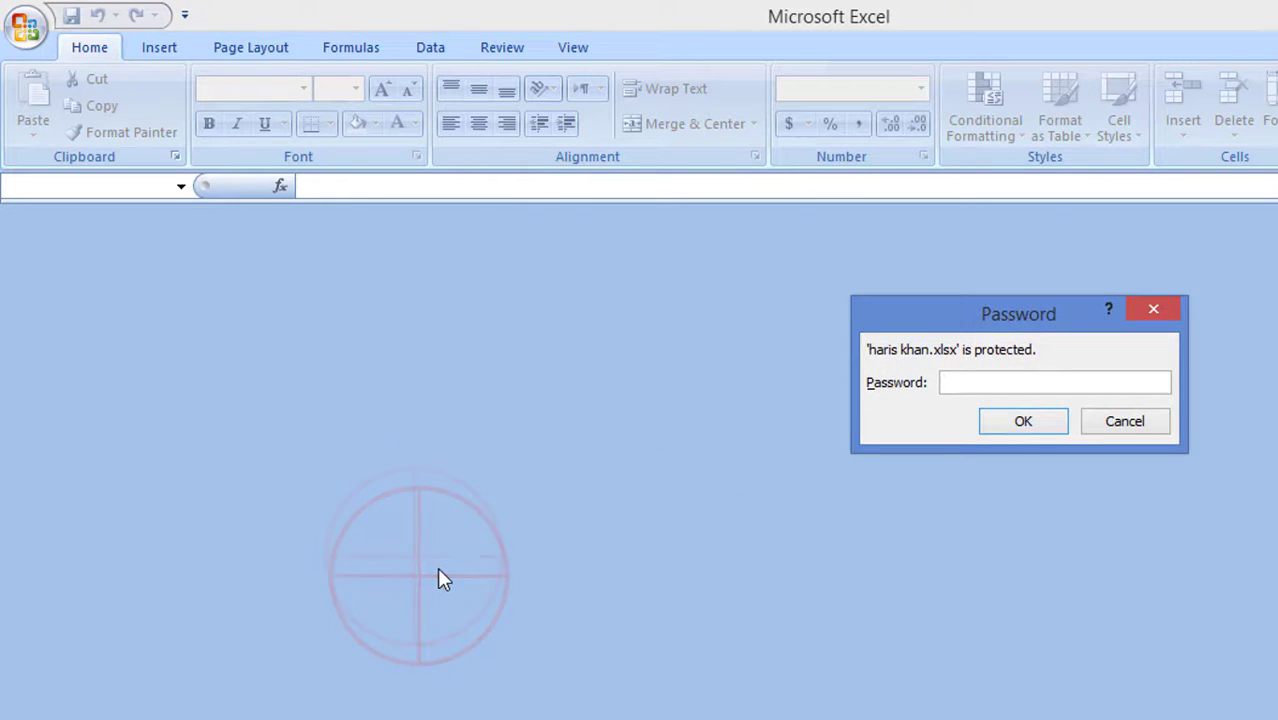
{"action": "type", "text": "1"}
{"action": "left_click", "coordinate": [1027, 423]}
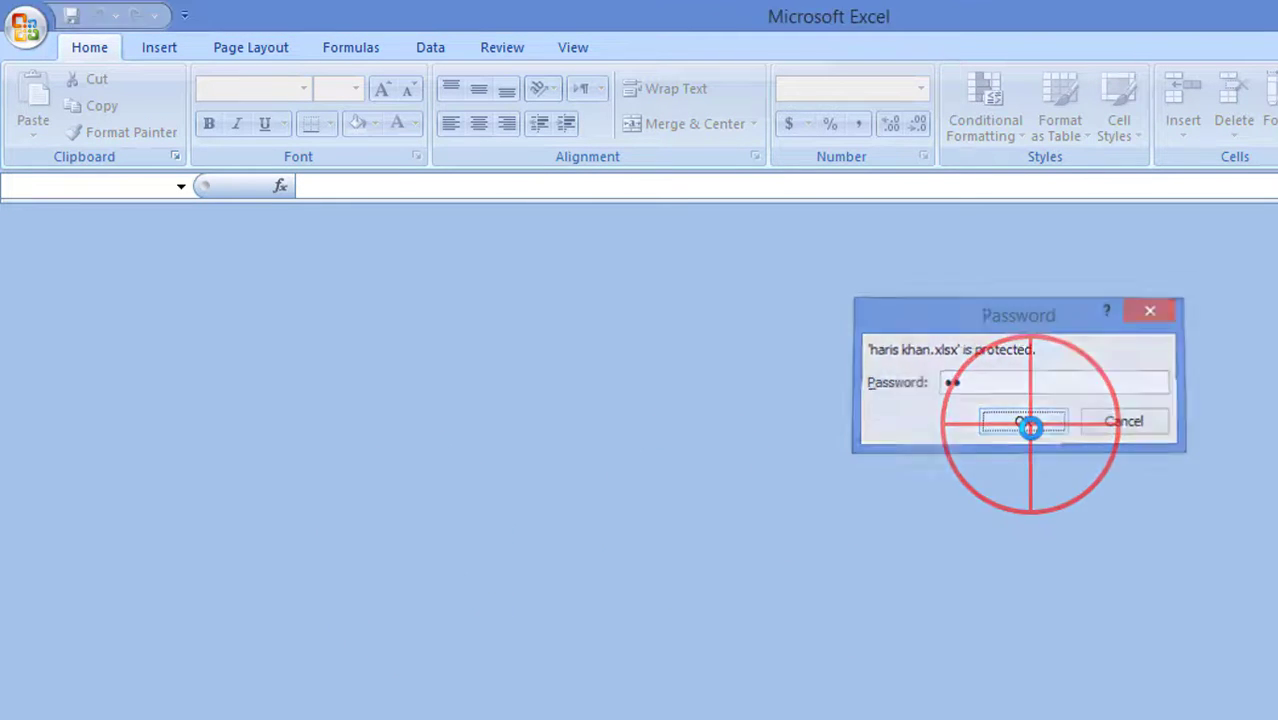